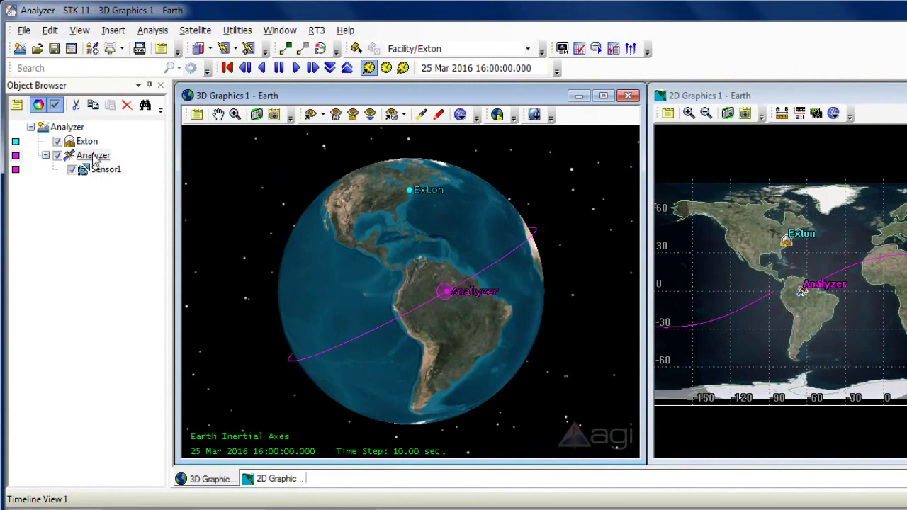
Set the Analyzer satellite's orbit inclination to 40 deg and accept the change.
{"action": "right_click", "coordinate": [96, 157]}
{"action": "left_click", "coordinate": [126, 163]}
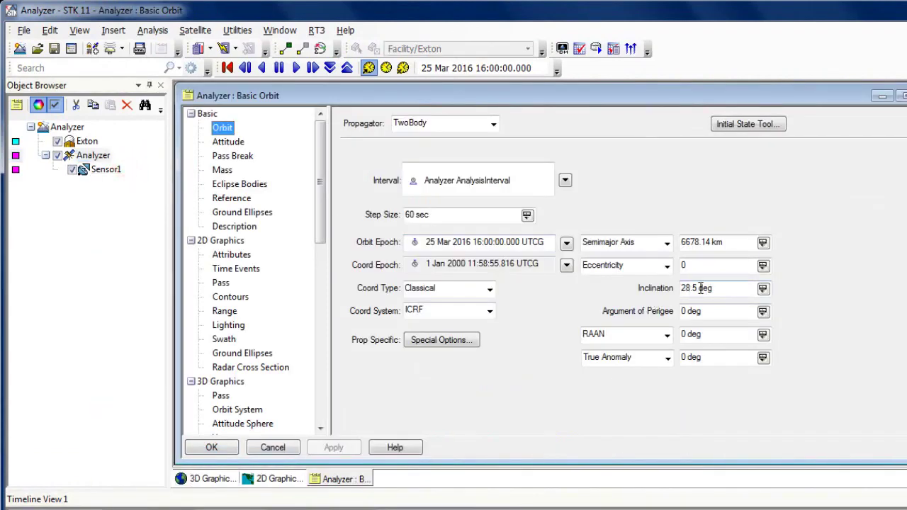
{"action": "left_click_drag", "start_coordinate": [698, 289], "coordinate": [677, 289]}
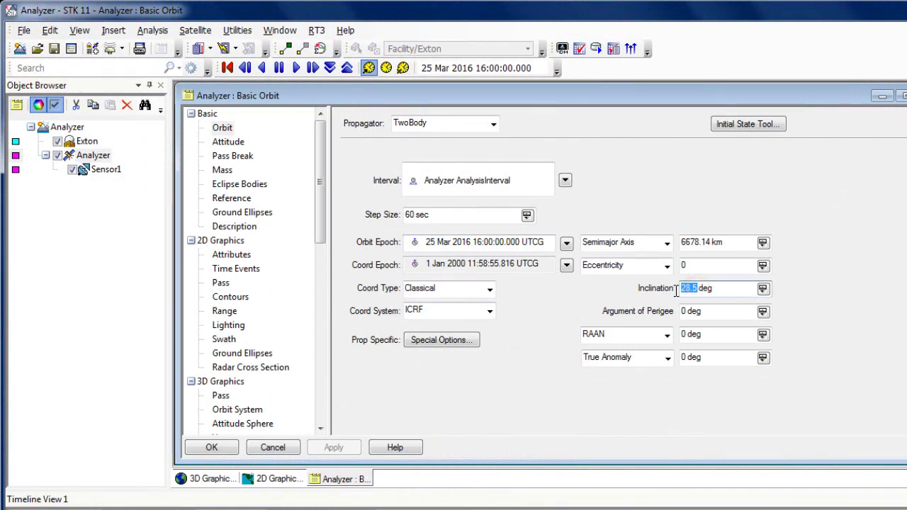
{"action": "type", "text": "40"}
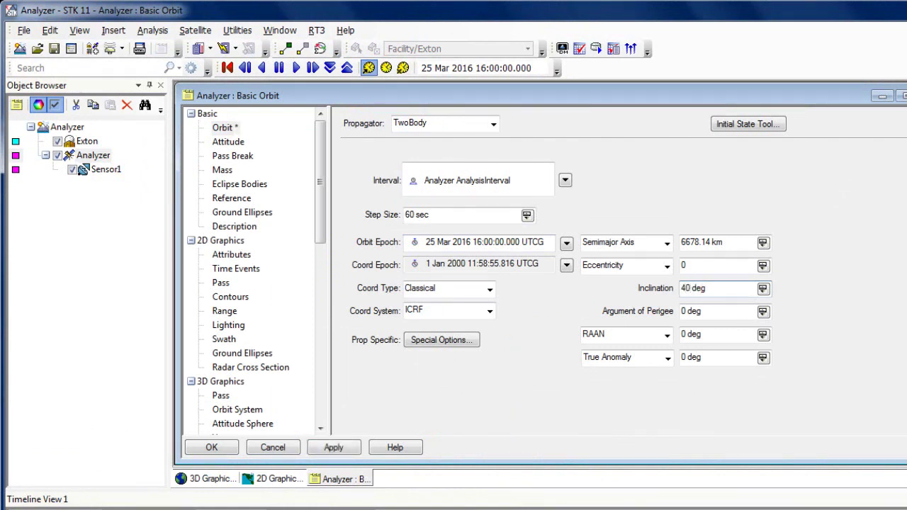
{"action": "left_click", "coordinate": [333, 448]}
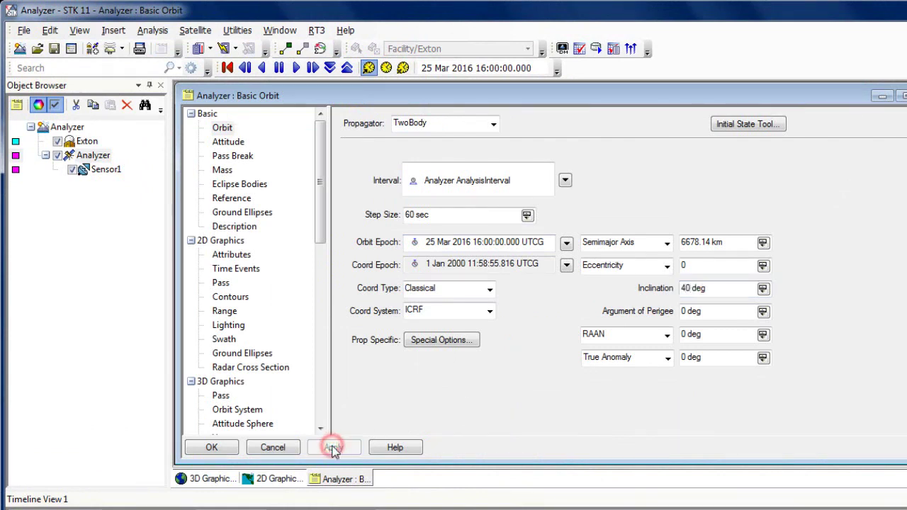
{"action": "left_click", "coordinate": [227, 447]}
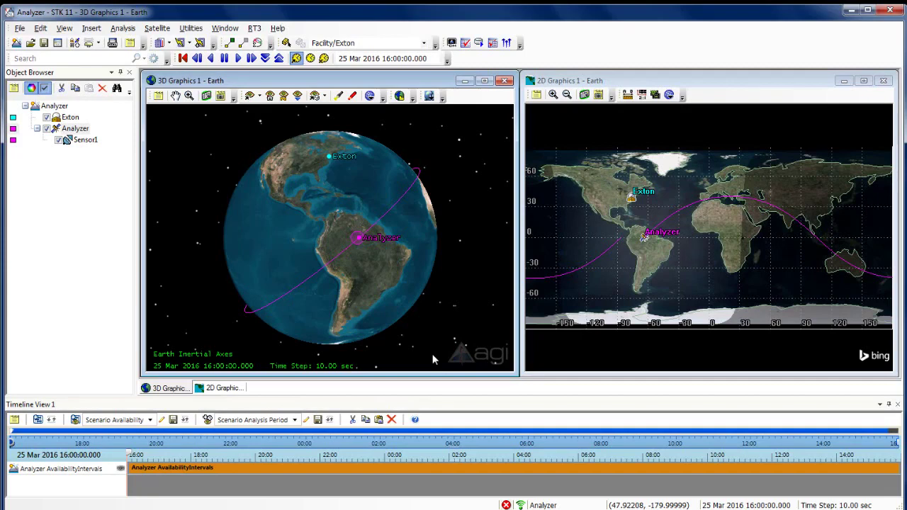
Compute access from the Analyzer satellite's Sensor1 to the Exton facility.
{"action": "left_click", "coordinate": [124, 32]}
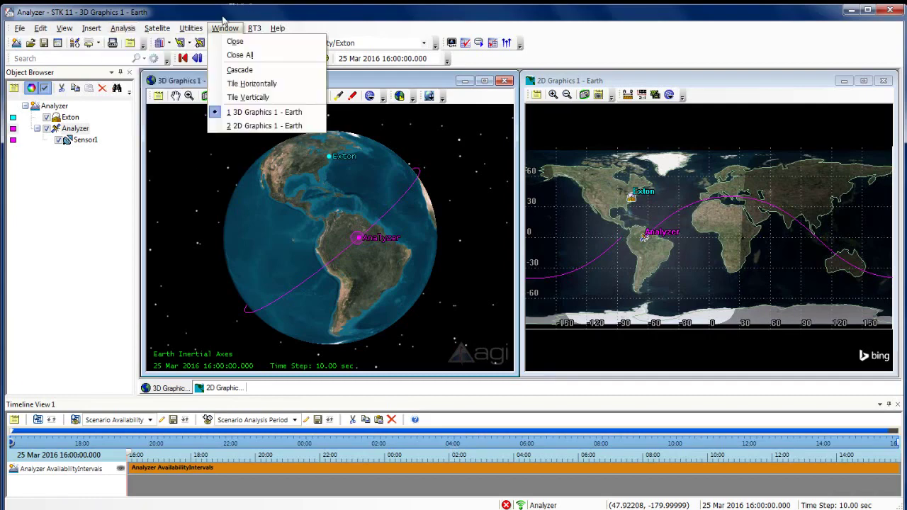
{"action": "left_click", "coordinate": [284, 6]}
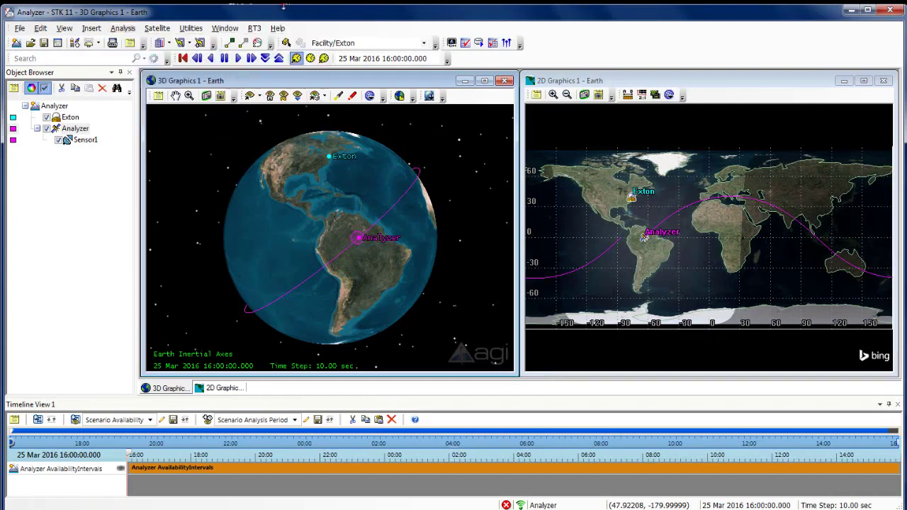
{"action": "left_click", "coordinate": [231, 45]}
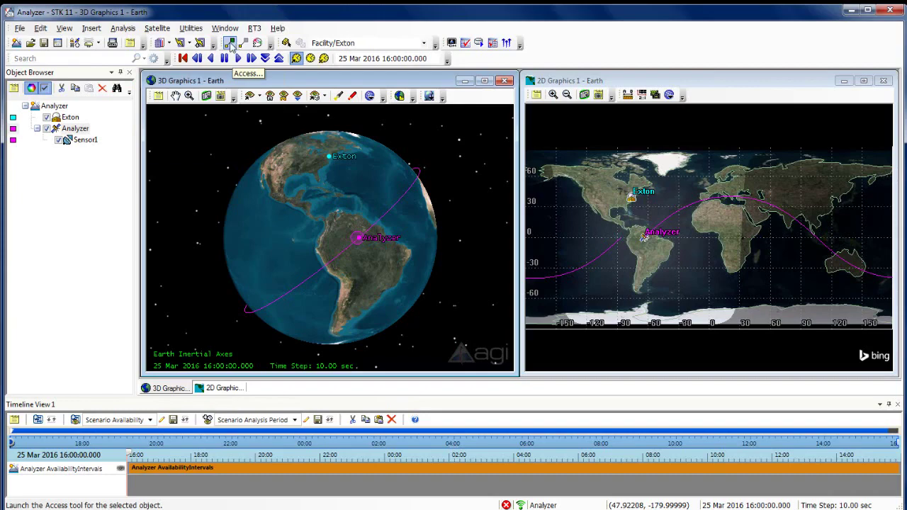
{"action": "left_click", "coordinate": [231, 45]}
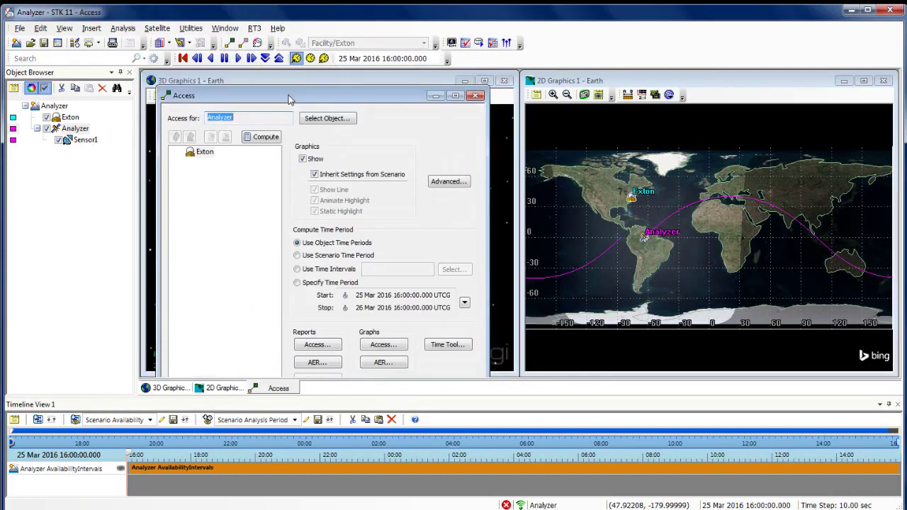
{"action": "left_click_drag", "start_coordinate": [290, 100], "coordinate": [291, 75]}
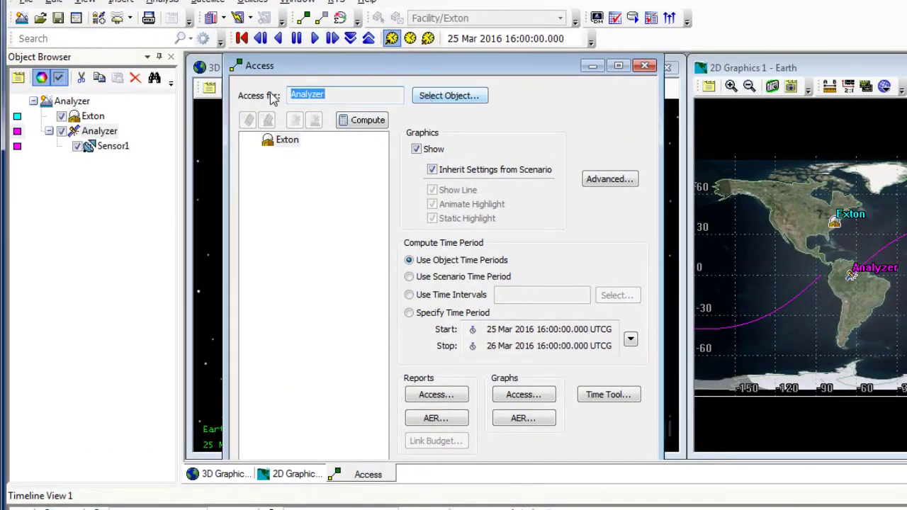
{"action": "left_click", "coordinate": [430, 102]}
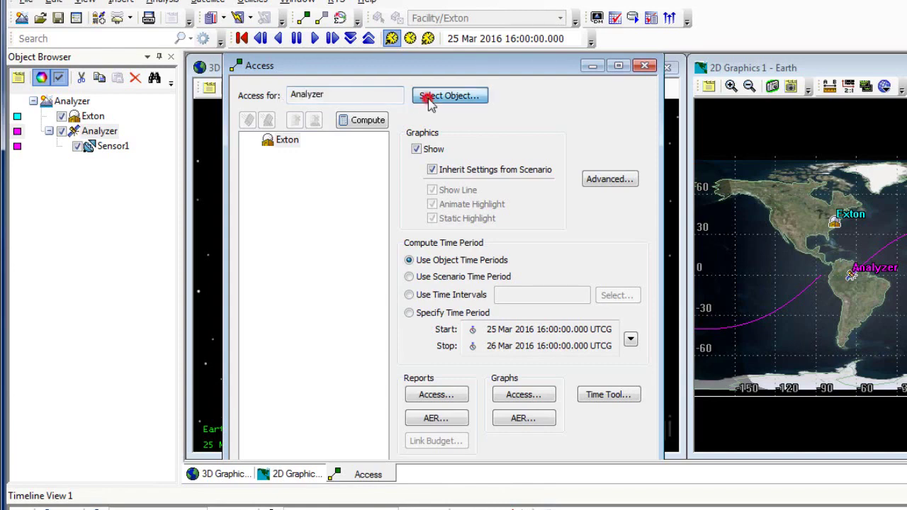
{"action": "left_click", "coordinate": [596, 256]}
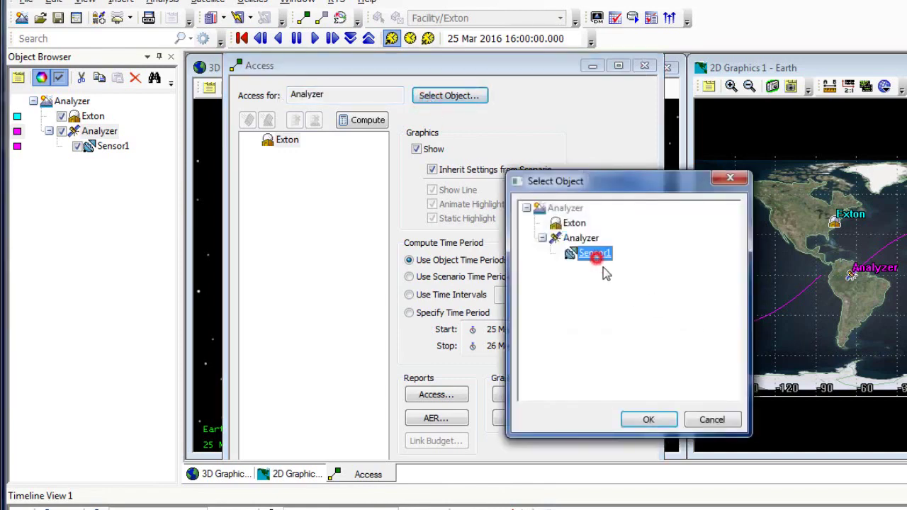
{"action": "left_click", "coordinate": [648, 419]}
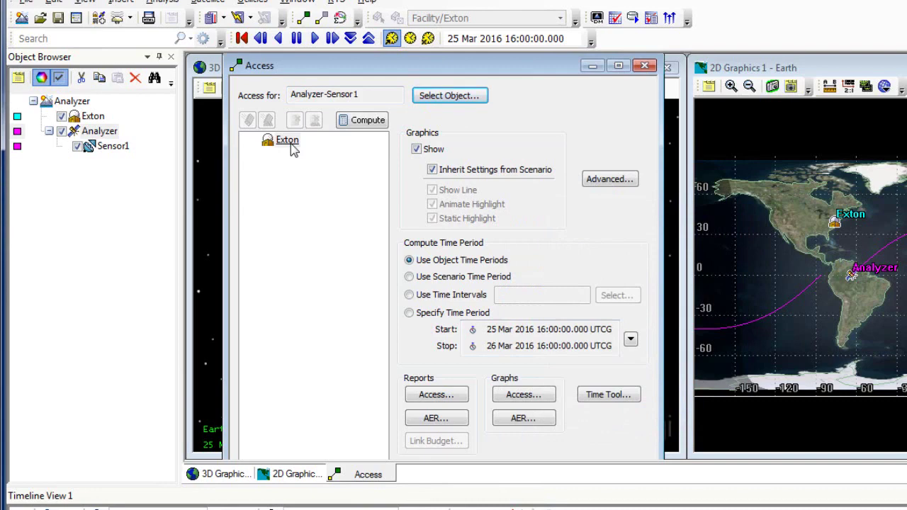
{"action": "left_click", "coordinate": [290, 142]}
{"action": "left_click", "coordinate": [362, 120]}
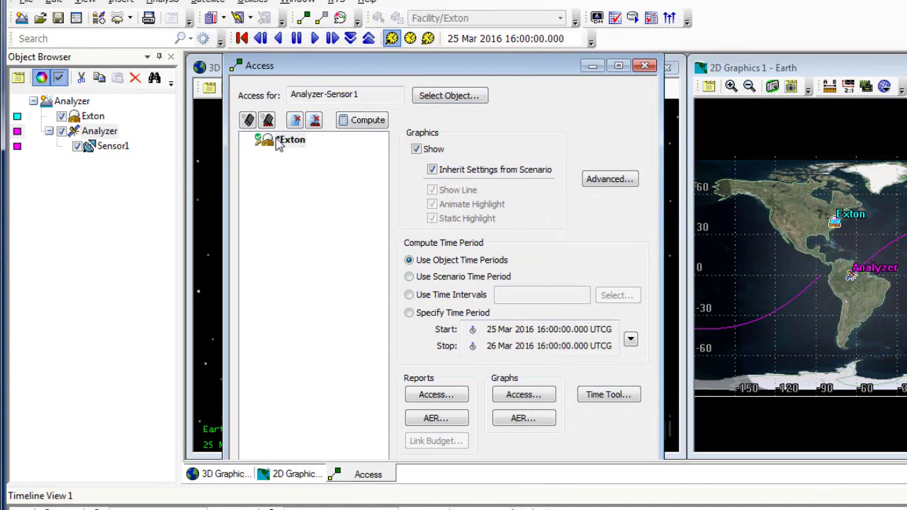
Generate the Access report for Sensor1 to Exton and check its total duration.
{"action": "left_click", "coordinate": [431, 398]}
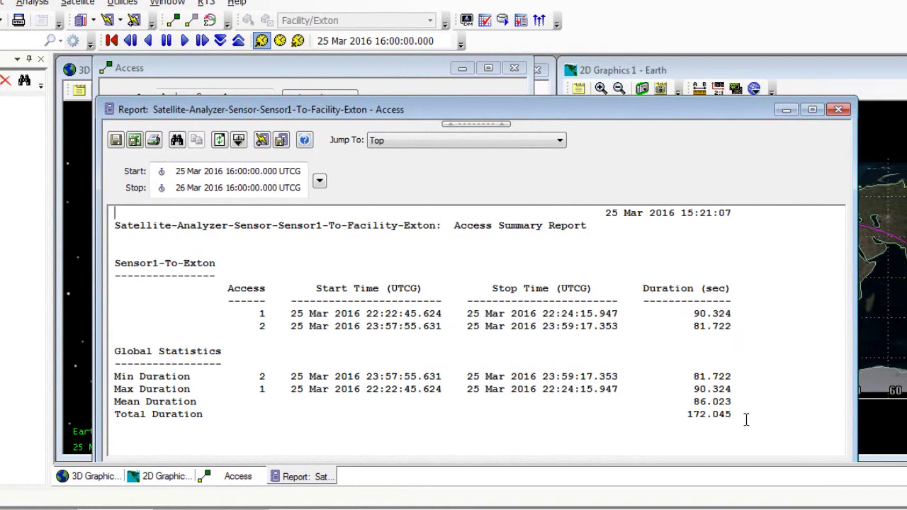
{"action": "left_click_drag", "start_coordinate": [682, 414], "coordinate": [743, 419]}
{"action": "double_click", "coordinate": [685, 417]}
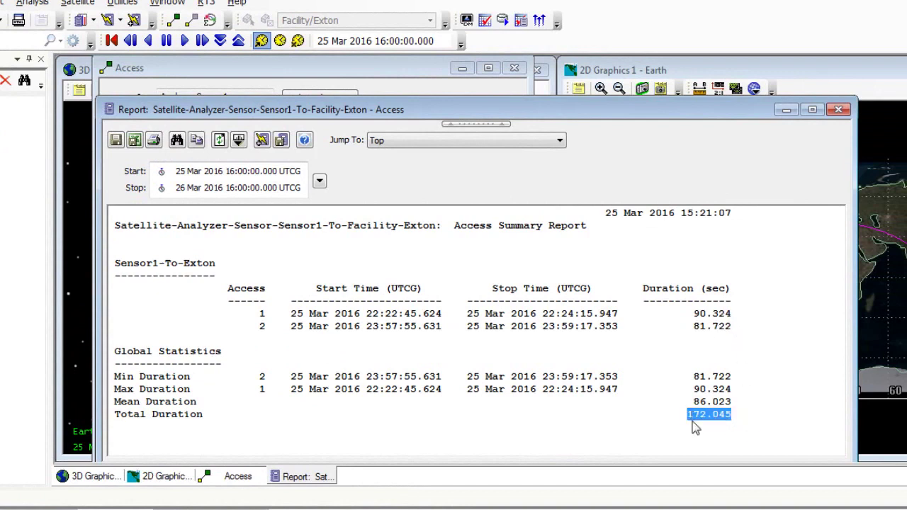
{"action": "left_click", "coordinate": [744, 428]}
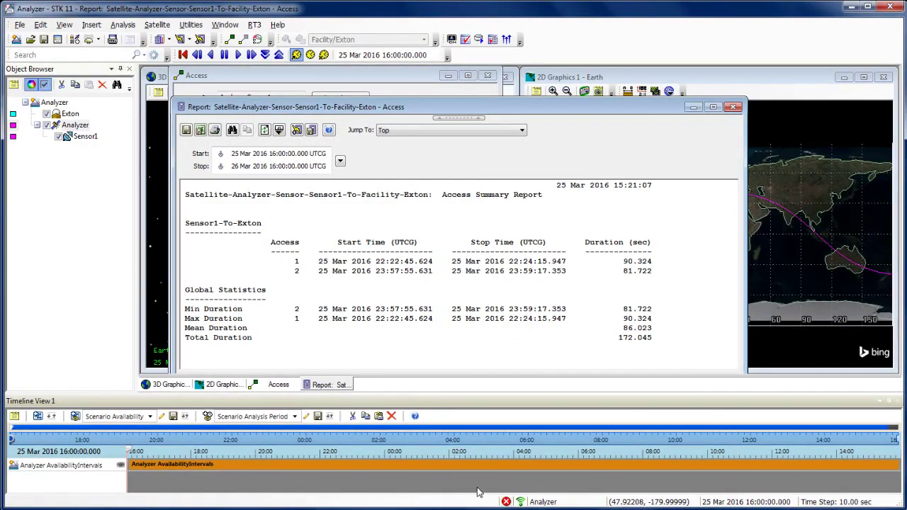
Add the AccessIntervals component of the Sensor1-to-Exton access to the timeline view.
{"action": "left_click", "coordinate": [38, 417]}
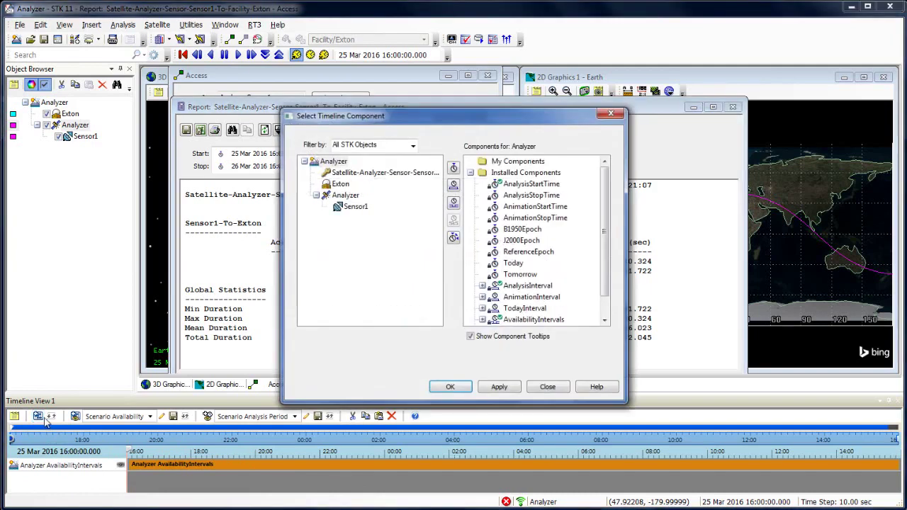
{"action": "left_click", "coordinate": [333, 174]}
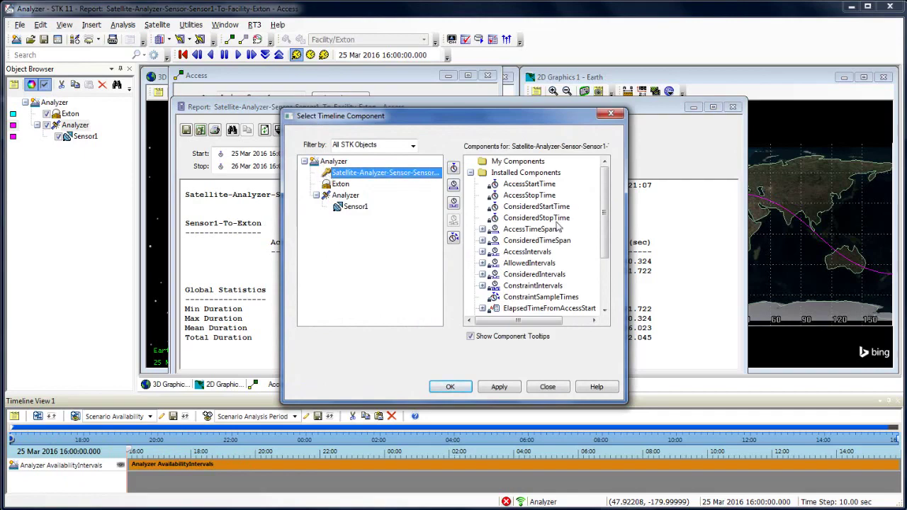
{"action": "left_click", "coordinate": [527, 255]}
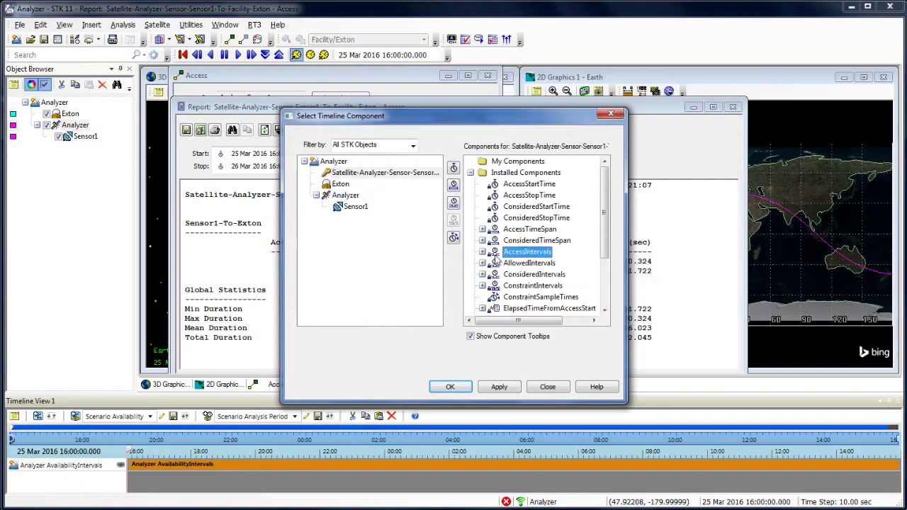
{"action": "left_click", "coordinate": [483, 253]}
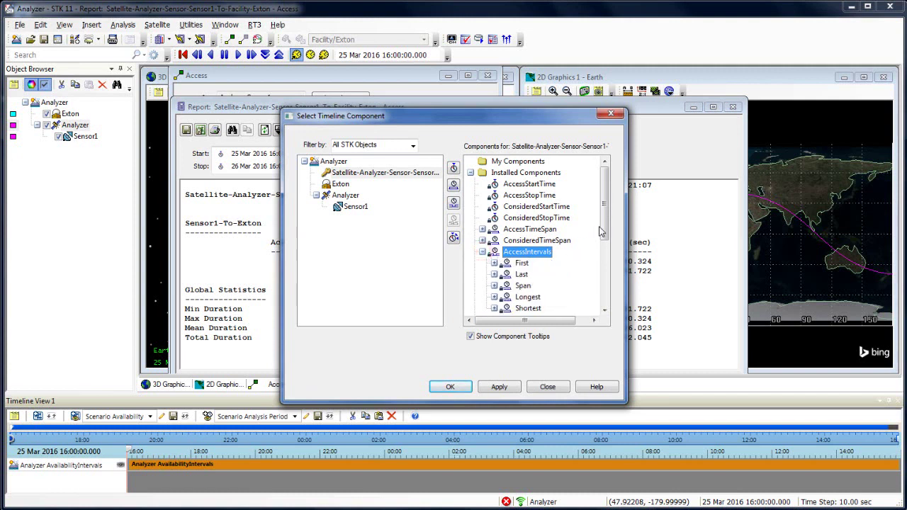
{"action": "left_click_drag", "start_coordinate": [604, 227], "coordinate": [604, 256]}
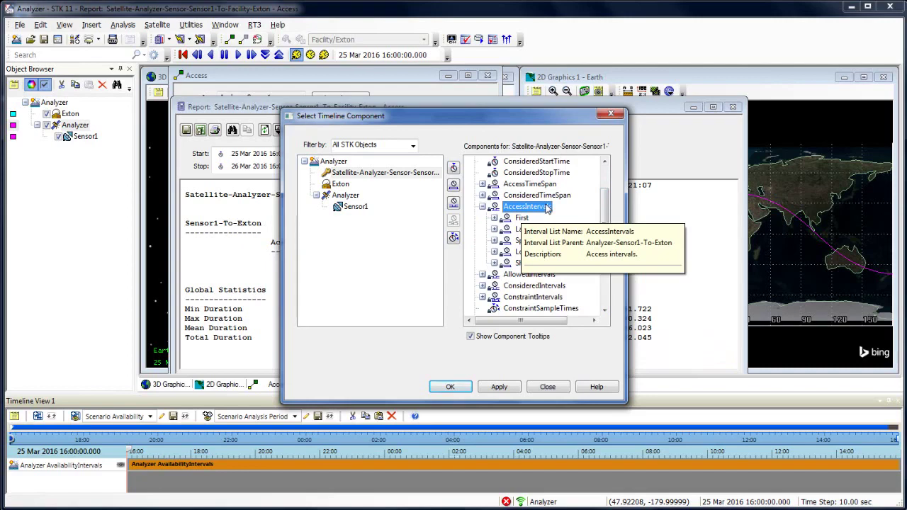
{"action": "left_click", "coordinate": [495, 392]}
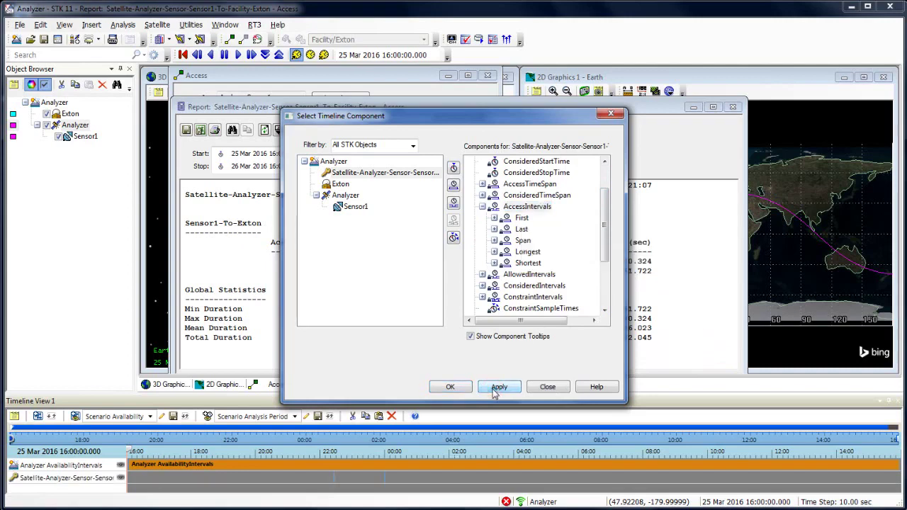
{"action": "left_click", "coordinate": [453, 388]}
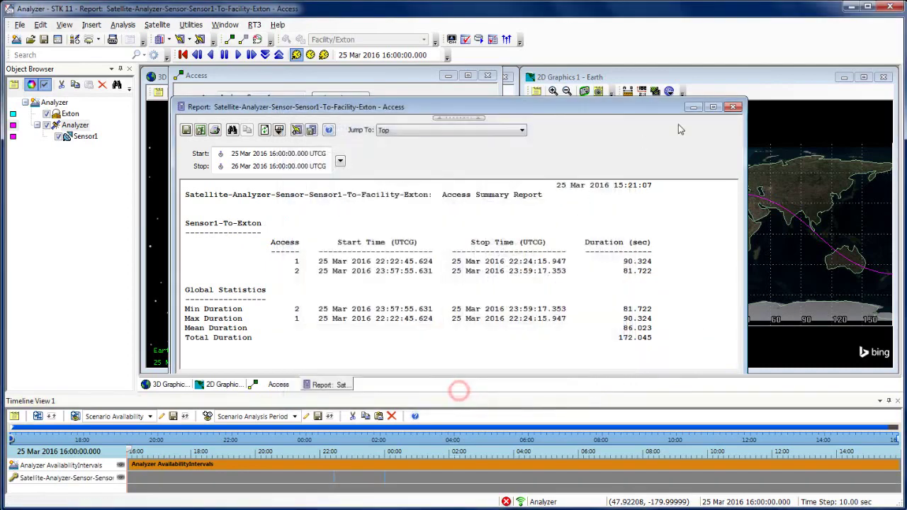
Minimize the access report and Access windows and enlarge the 2D map around Exton to inspect the access segments.
{"action": "left_click", "coordinate": [692, 107]}
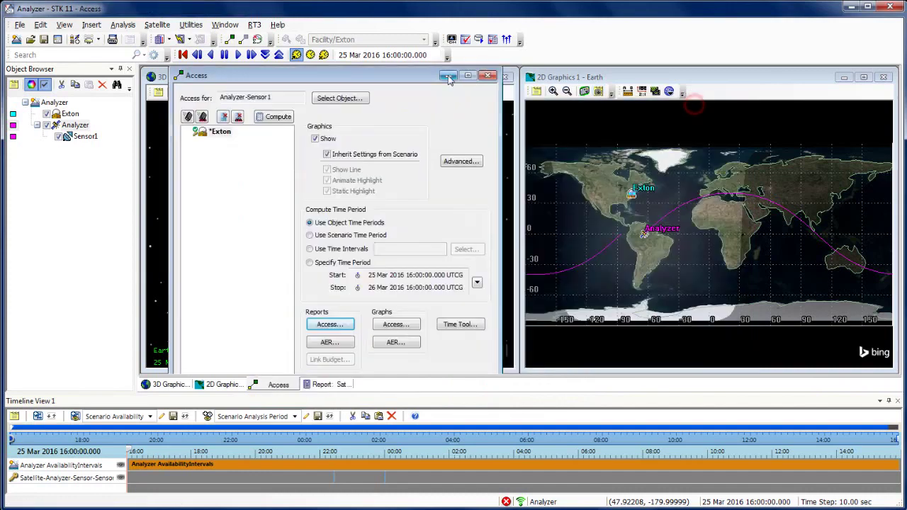
{"action": "left_click", "coordinate": [445, 76]}
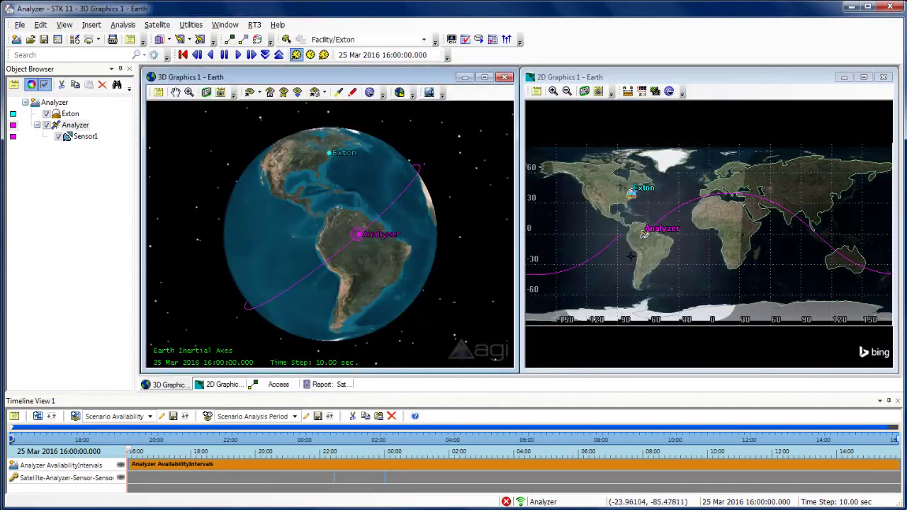
{"action": "left_click", "coordinate": [552, 92]}
{"action": "left_click_drag", "start_coordinate": [608, 175], "coordinate": [656, 217]}
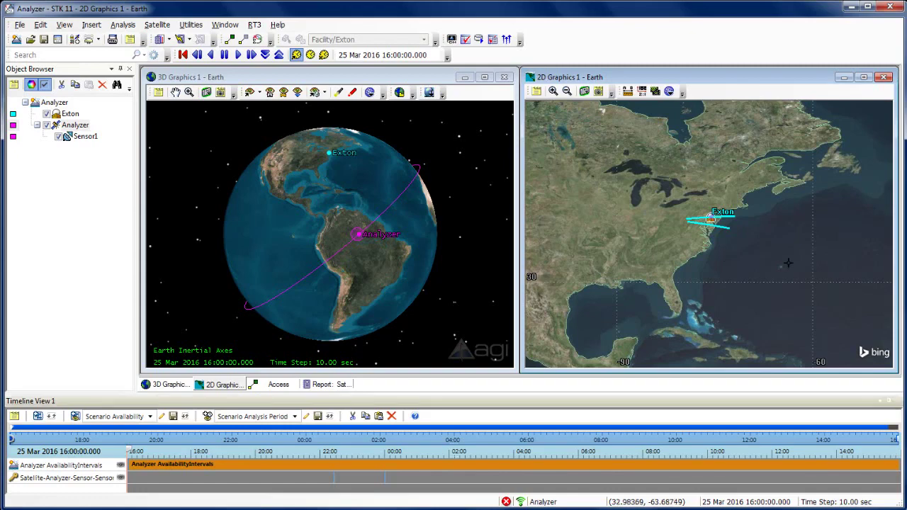
Display the Analyzer toolbar and dock it in the same row as the STK Tools and RT3 toolbars.
{"action": "left_click", "coordinate": [123, 24]}
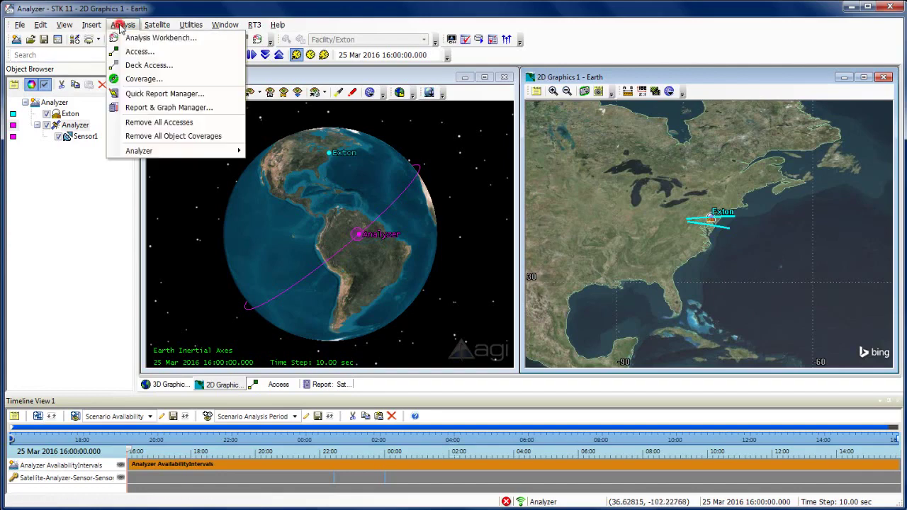
{"action": "mouse_move", "coordinate": [163, 153]}
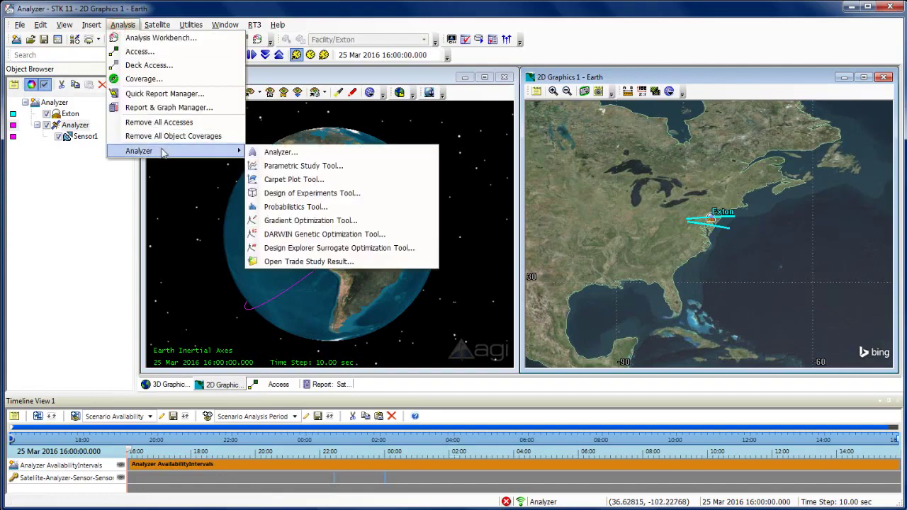
{"action": "right_click", "coordinate": [585, 34]}
{"action": "right_click", "coordinate": [586, 41]}
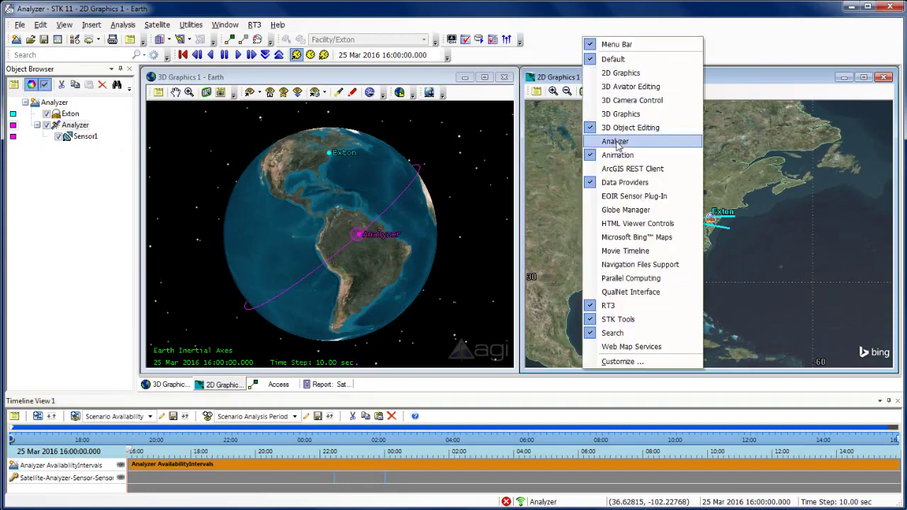
{"action": "left_click", "coordinate": [615, 142]}
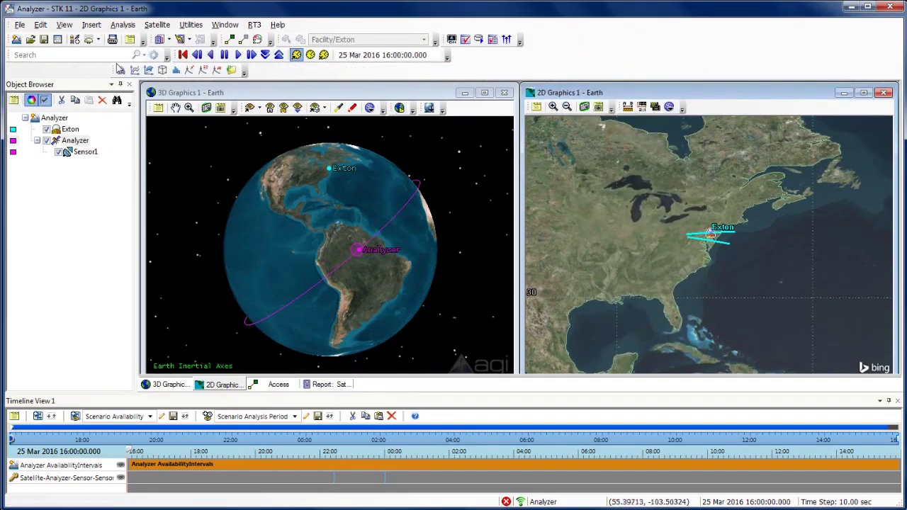
{"action": "left_click_drag", "start_coordinate": [119, 68], "coordinate": [538, 41]}
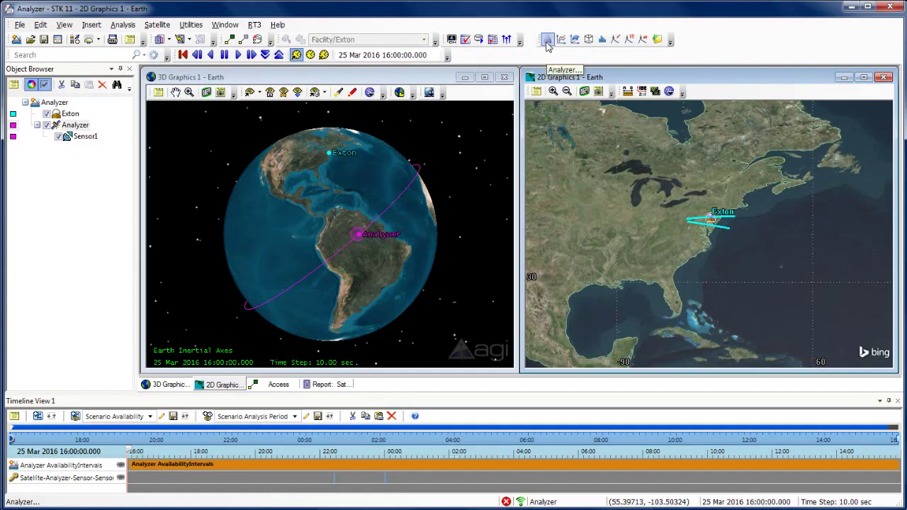
Launch the STK Analyzer tool and list the available variables of the Exton facility.
{"action": "left_click", "coordinate": [121, 25]}
{"action": "mouse_move", "coordinate": [146, 151]}
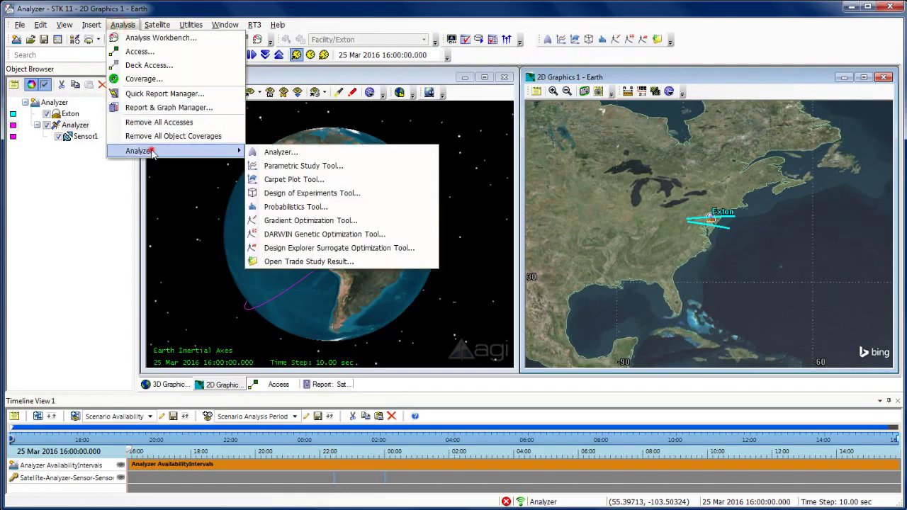
{"action": "left_click", "coordinate": [277, 154]}
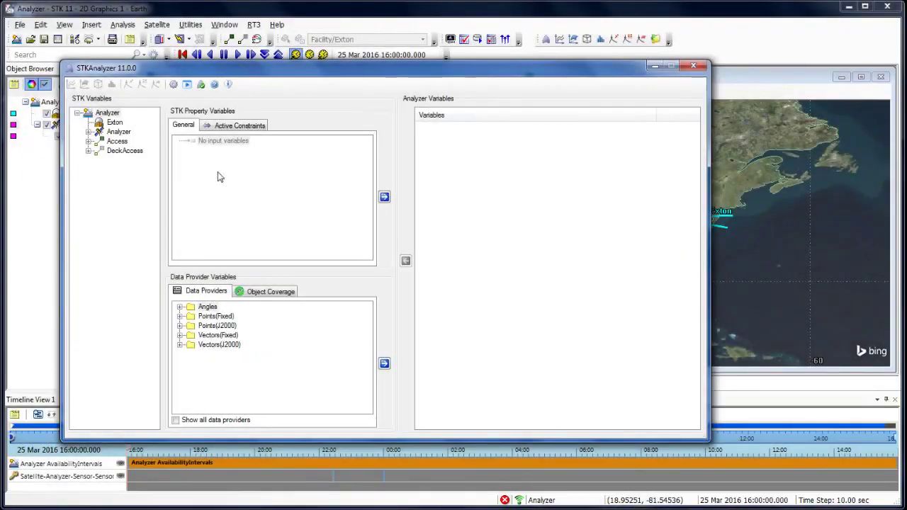
{"action": "left_click", "coordinate": [115, 123]}
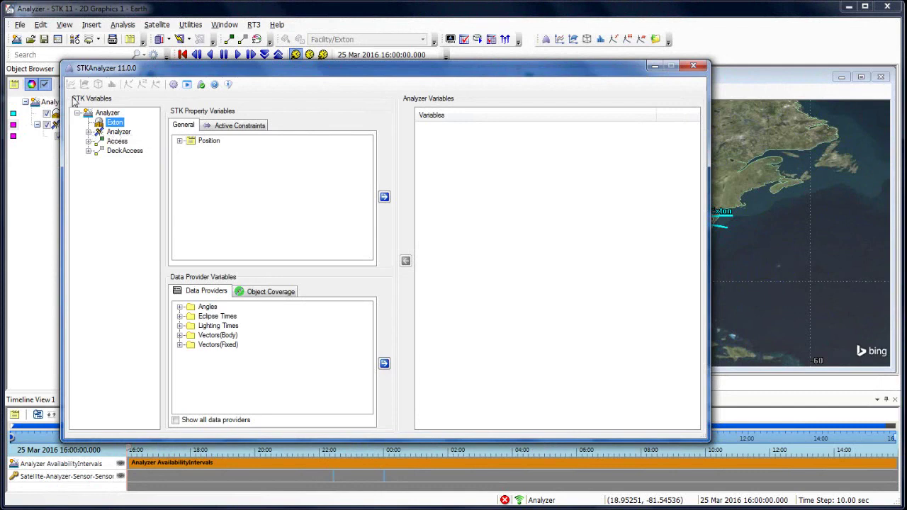
Add all TwoBody Propagator properties of the Analyzer satellite, including StepSize, as input variables.
{"action": "left_click", "coordinate": [118, 132]}
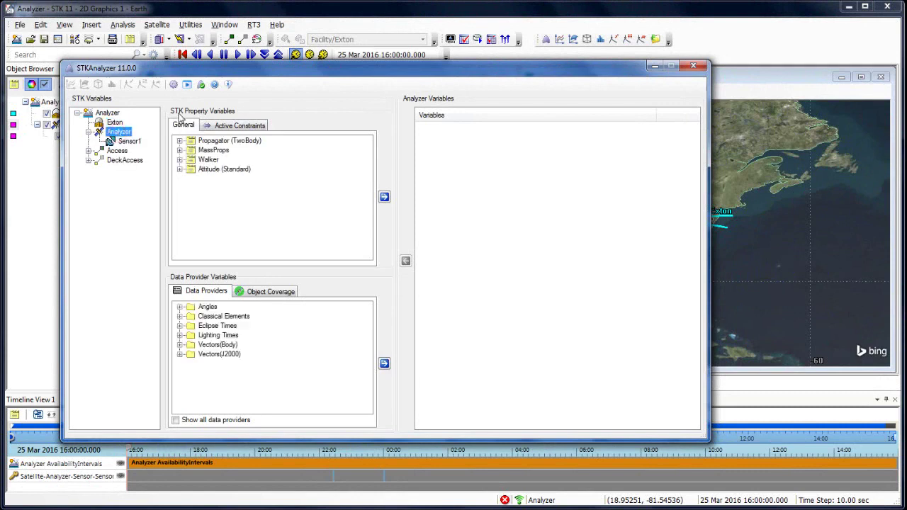
{"action": "left_click", "coordinate": [210, 142]}
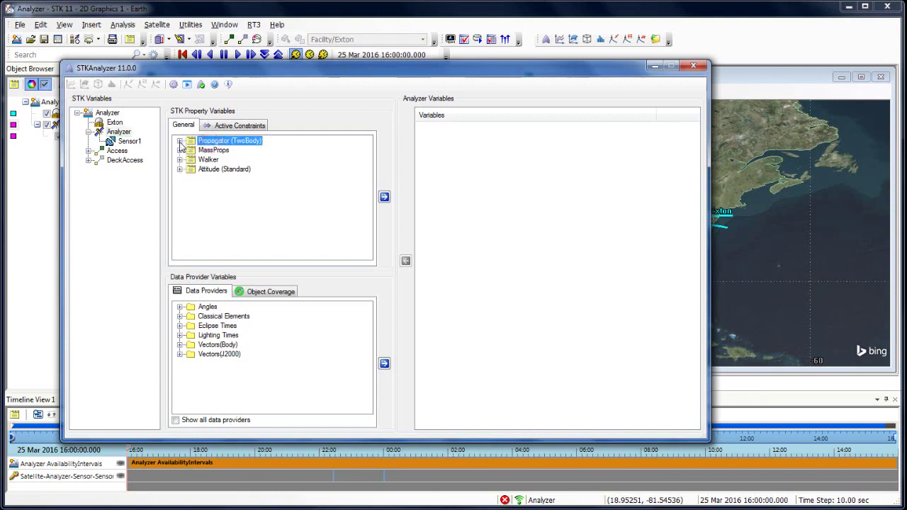
{"action": "left_click", "coordinate": [180, 141]}
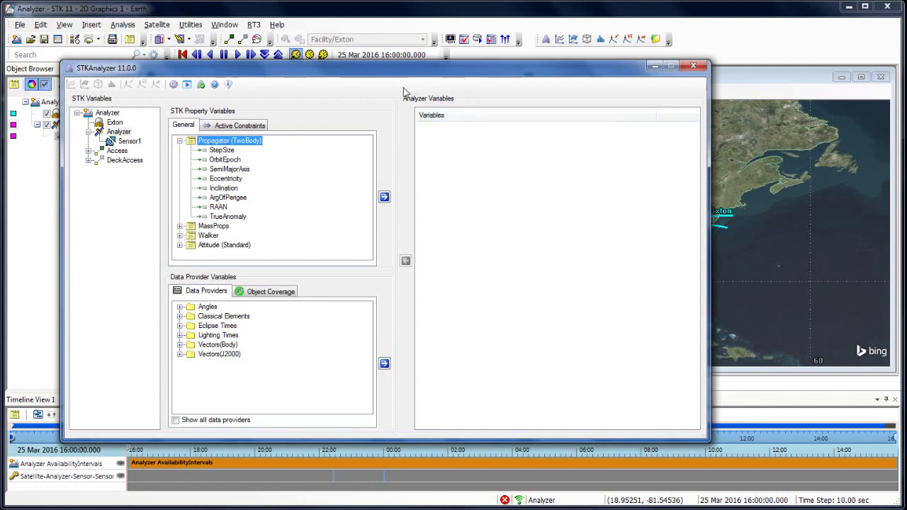
{"action": "left_click", "coordinate": [226, 152]}
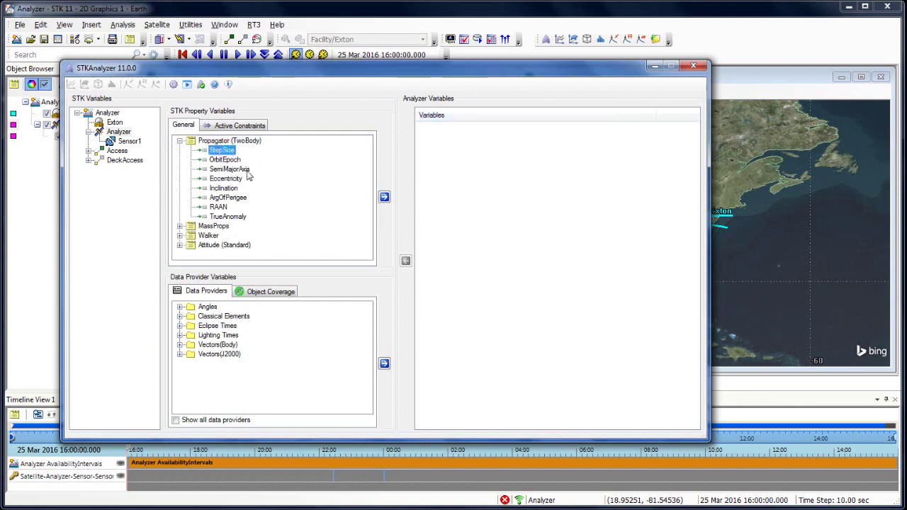
{"action": "left_click", "coordinate": [387, 199]}
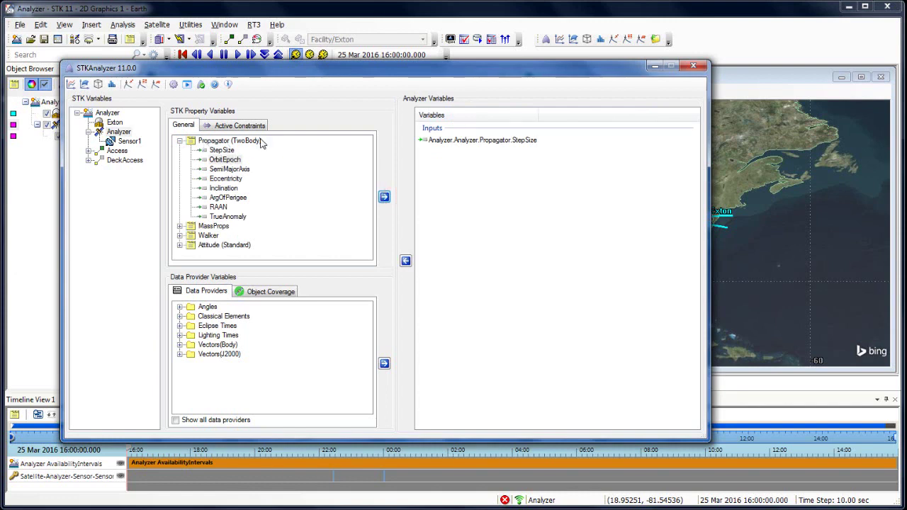
{"action": "left_click", "coordinate": [232, 140]}
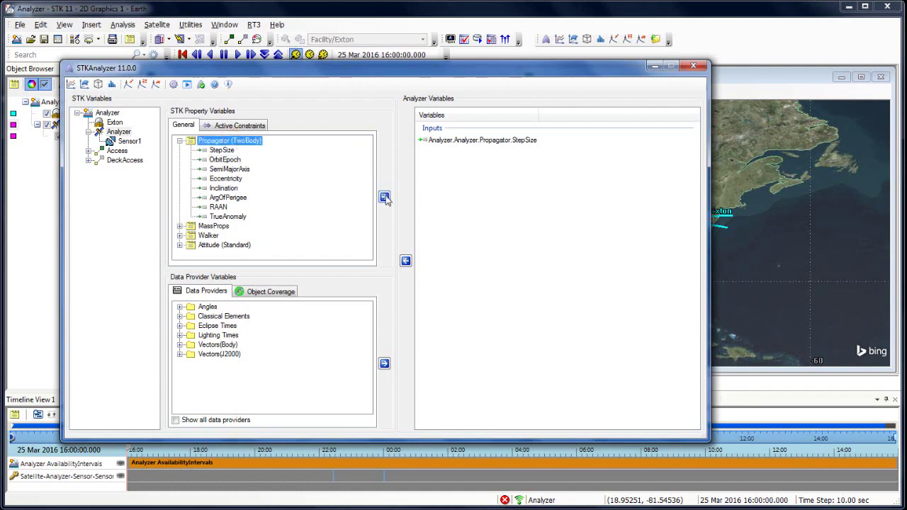
{"action": "left_click", "coordinate": [385, 198]}
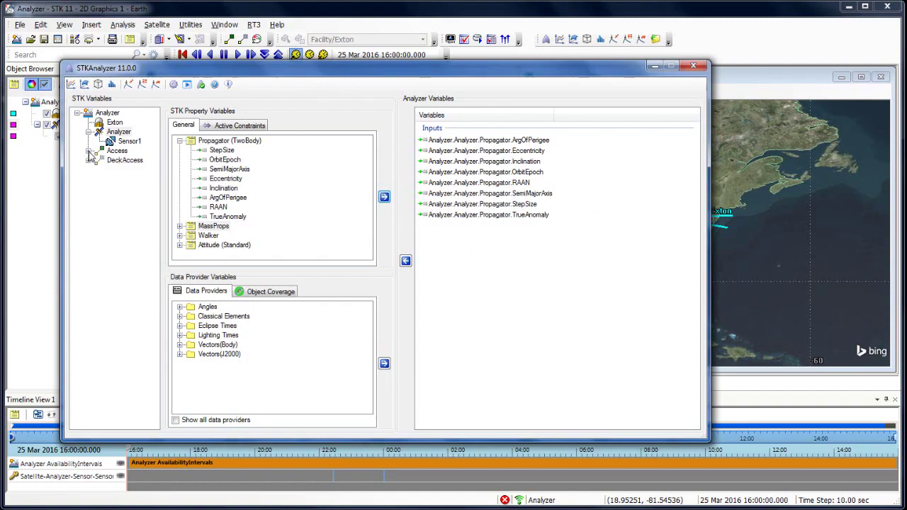
Add the sum of Duration from the Sensor1-to-Exton access's Access Data as an output variable.
{"action": "double_click", "coordinate": [115, 152]}
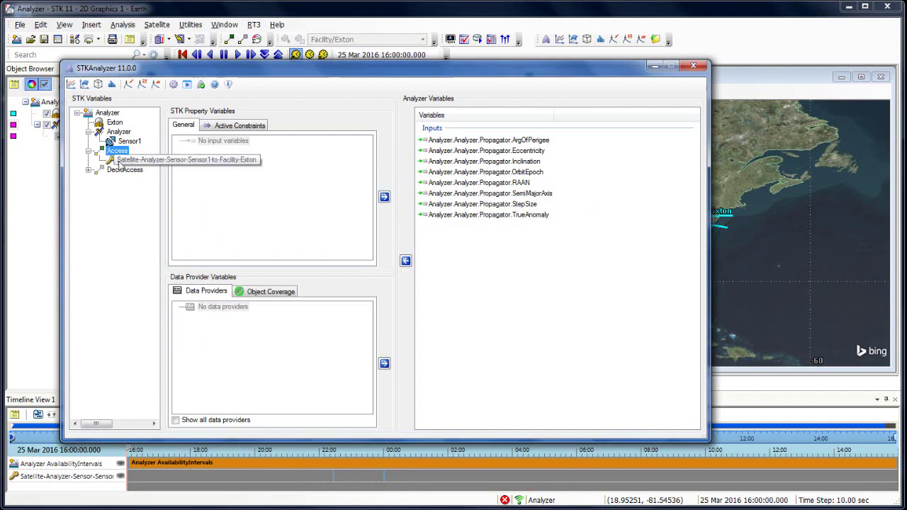
{"action": "left_click", "coordinate": [109, 162]}
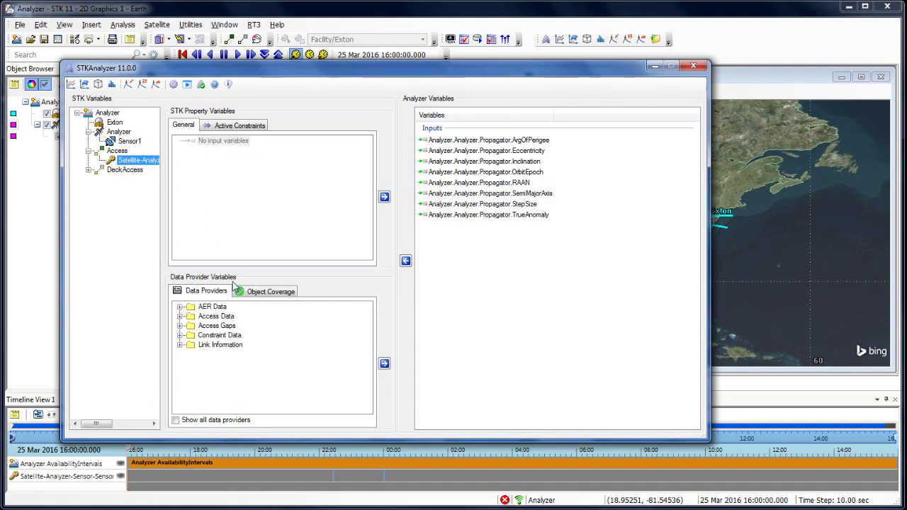
{"action": "left_click", "coordinate": [180, 316]}
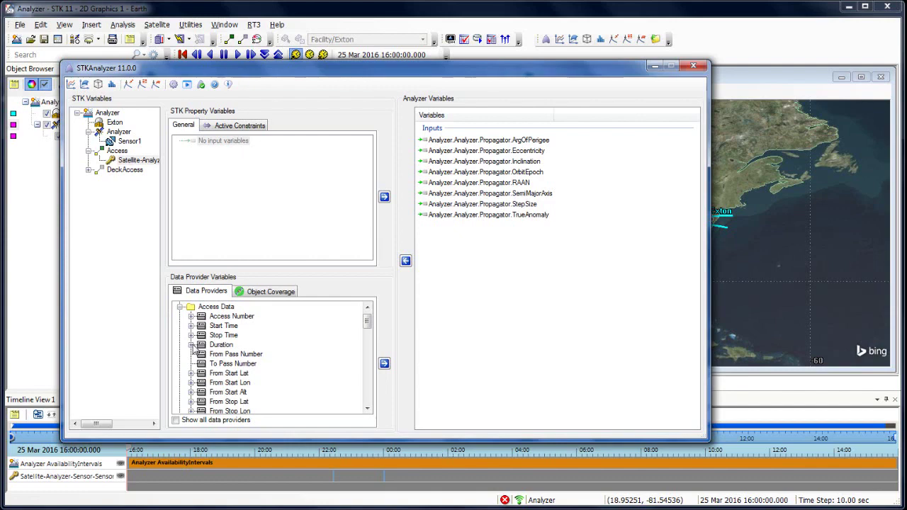
{"action": "left_click", "coordinate": [192, 345]}
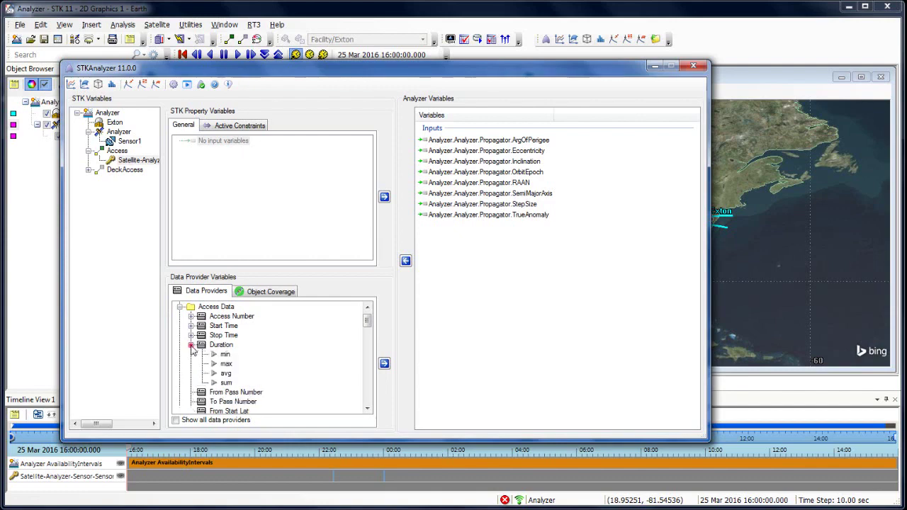
{"action": "left_click", "coordinate": [222, 383]}
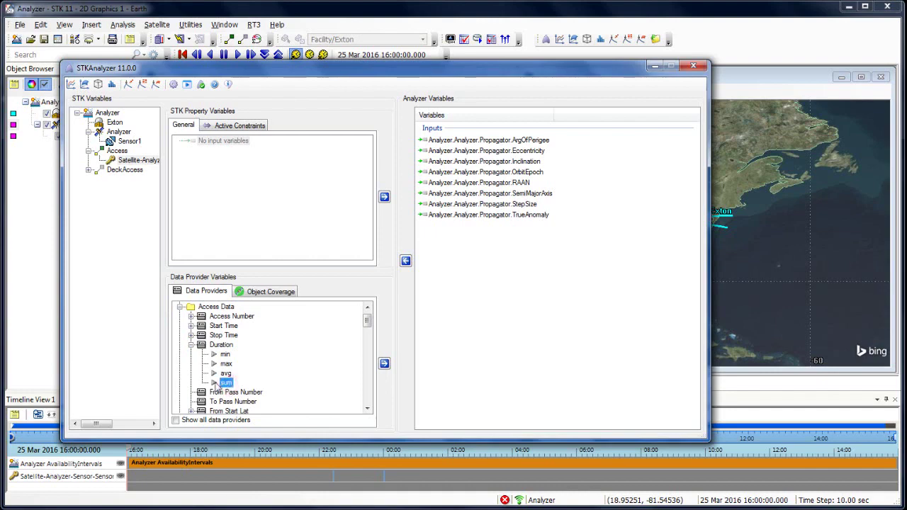
{"action": "left_click", "coordinate": [384, 365]}
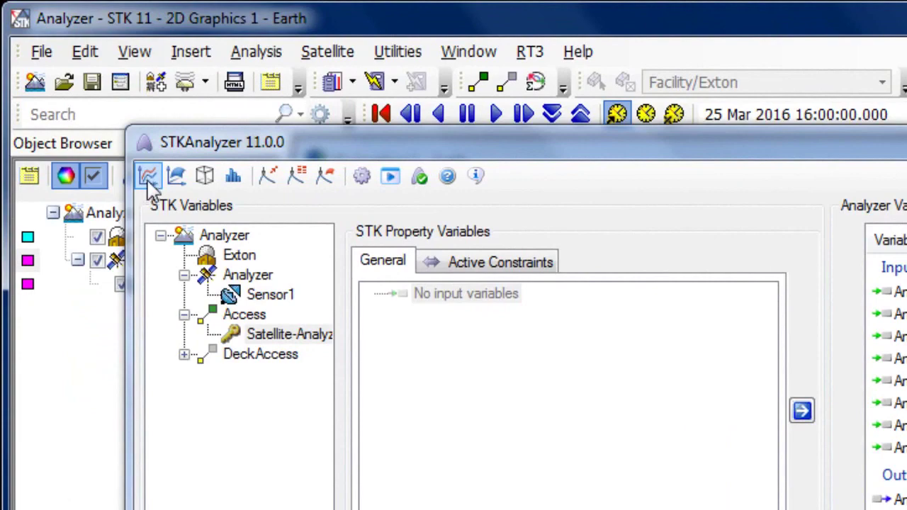
Open a Parametric Study, widen its window and assign the satellite's SemiMajorAxis as the design variable.
{"action": "left_click", "coordinate": [148, 181]}
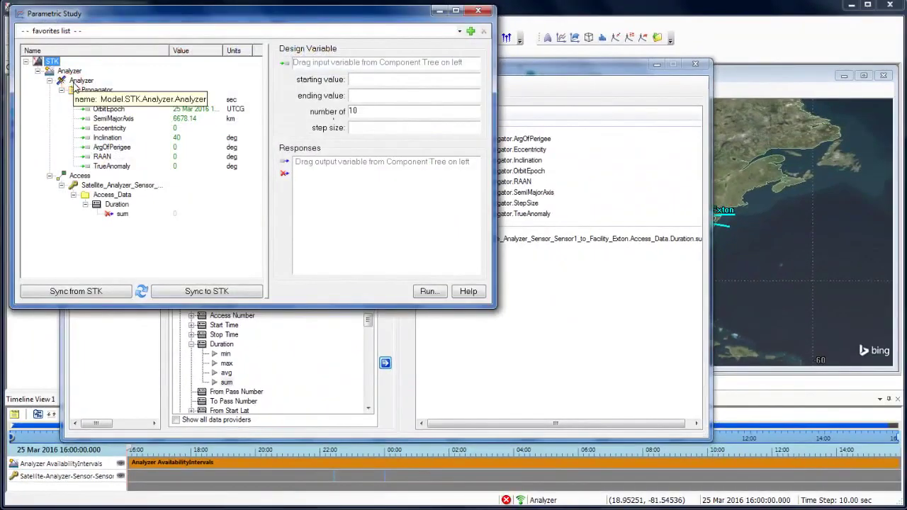
{"action": "left_click_drag", "start_coordinate": [122, 21], "coordinate": [287, 124]}
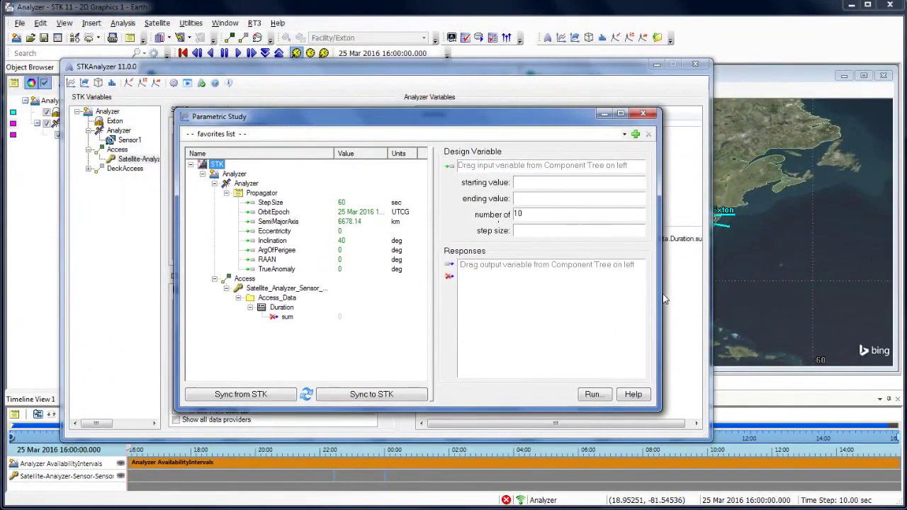
{"action": "left_click_drag", "start_coordinate": [660, 298], "coordinate": [794, 303]}
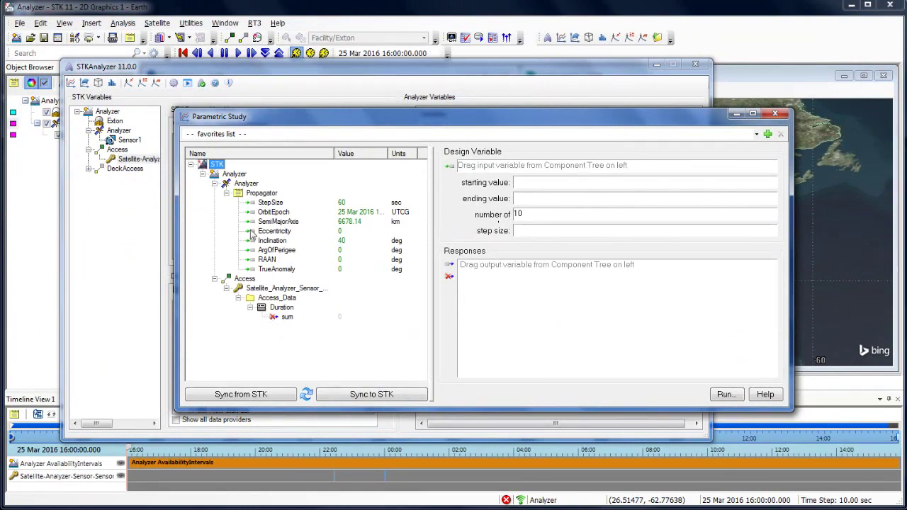
{"action": "mouse_move", "coordinate": [267, 226]}
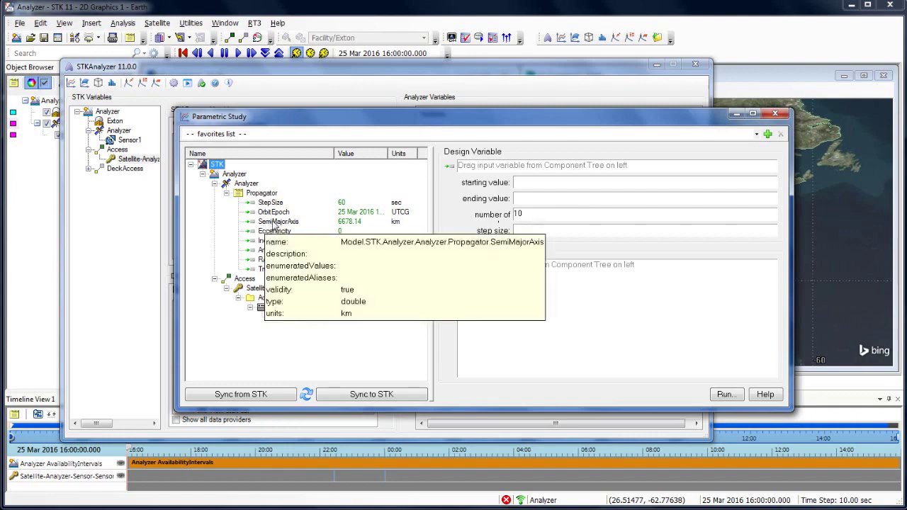
{"action": "left_click_drag", "start_coordinate": [273, 224], "coordinate": [496, 168]}
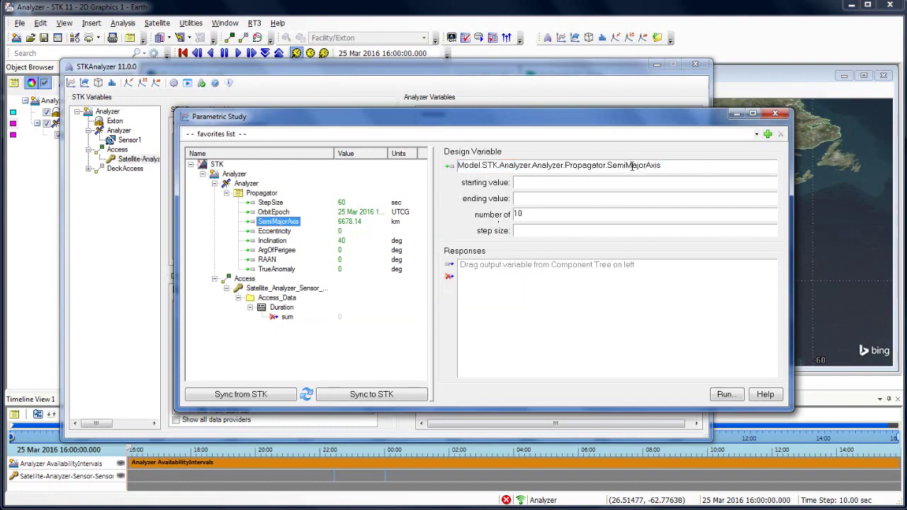
Set SemiMajorAxis to range from 6878.14 to 7078.14 with 5 samples and add the access Duration sum as the response.
{"action": "left_click", "coordinate": [559, 181]}
{"action": "type", "text": "14"}
{"action": "type", "text": "7"}
{"action": "type", "text": "078"}
{"action": "type", "text": ".14"}
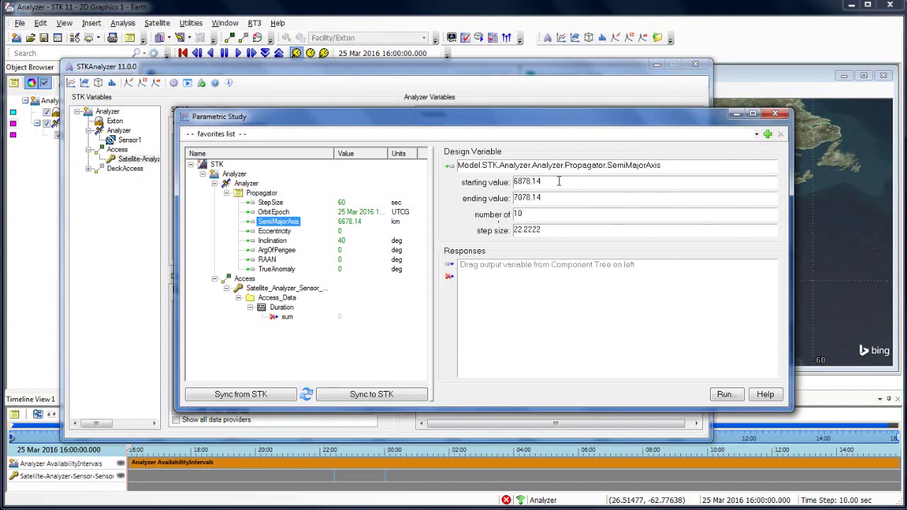
{"action": "key", "text": "Tab"}
{"action": "type", "text": "5"}
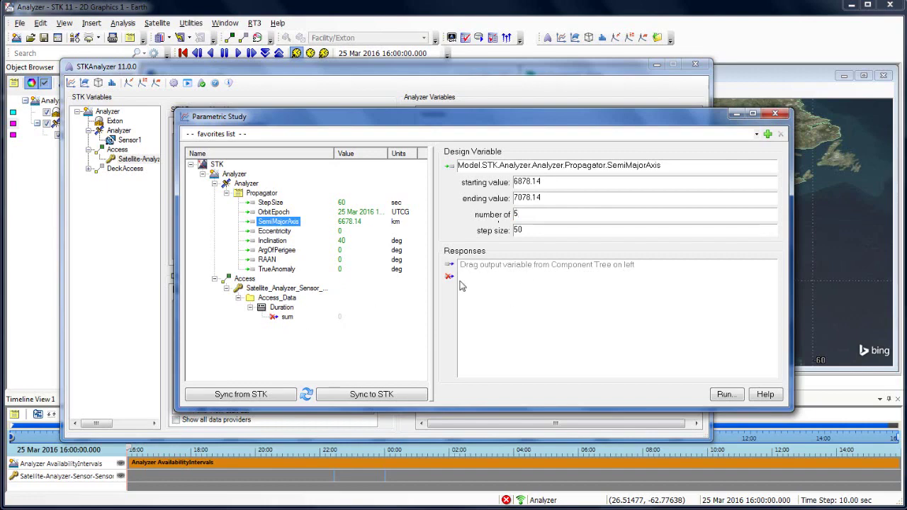
{"action": "left_click", "coordinate": [287, 317]}
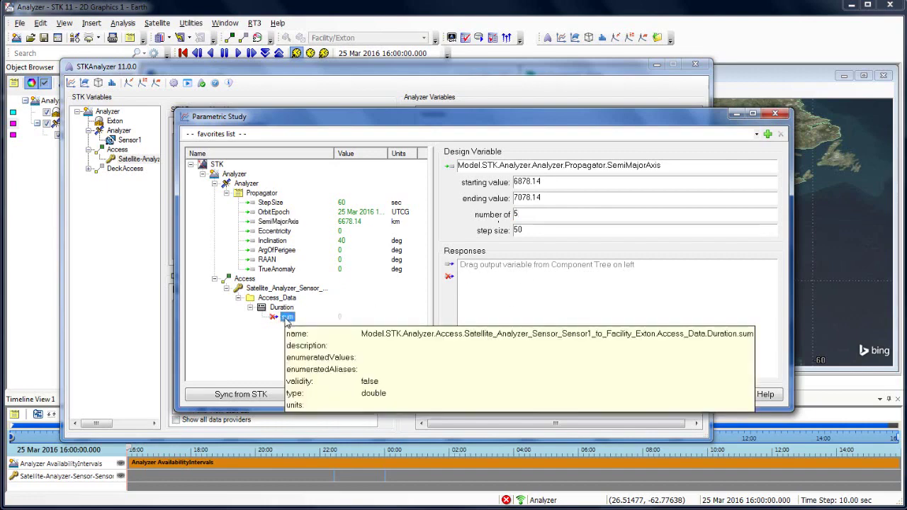
{"action": "left_click_drag", "start_coordinate": [286, 318], "coordinate": [593, 312]}
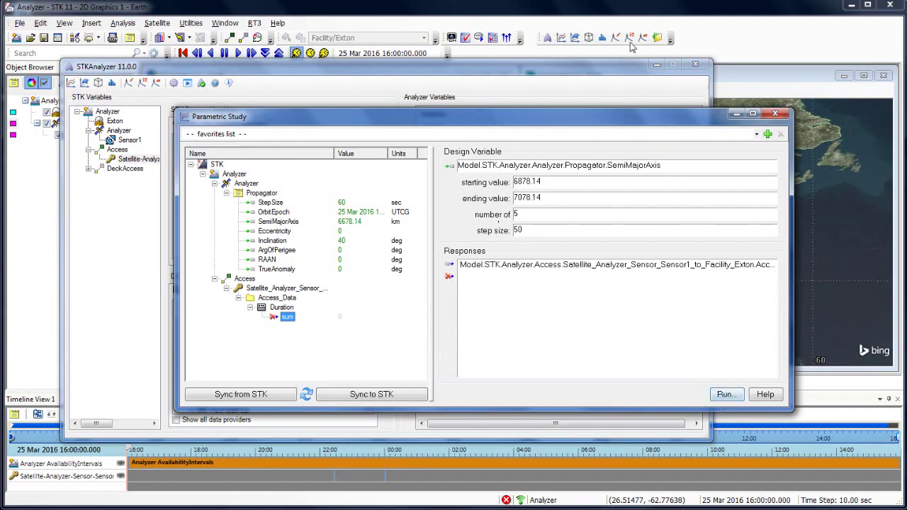
Clear the STKAnalyzer and Parametric Study windows off the graphics views and run the study.
{"action": "left_click", "coordinate": [658, 69]}
{"action": "left_click_drag", "start_coordinate": [649, 117], "coordinate": [19, 163]}
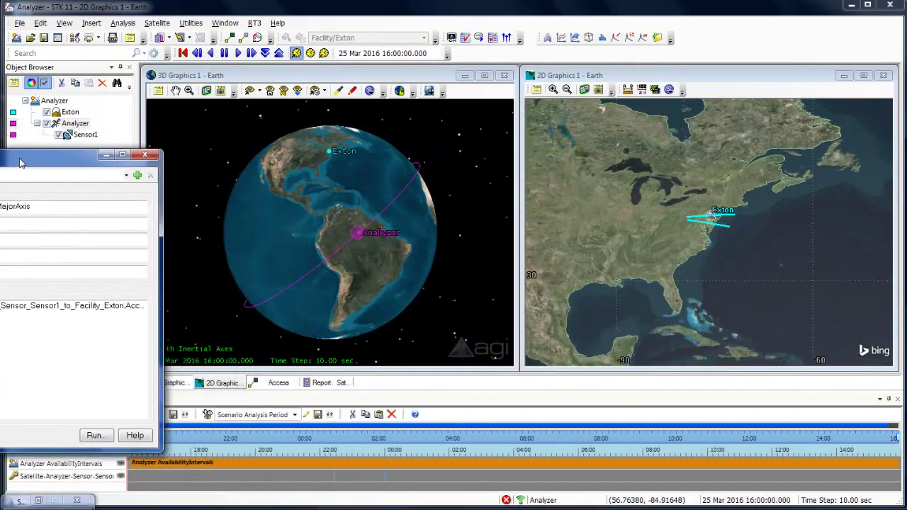
{"action": "left_click", "coordinate": [95, 436]}
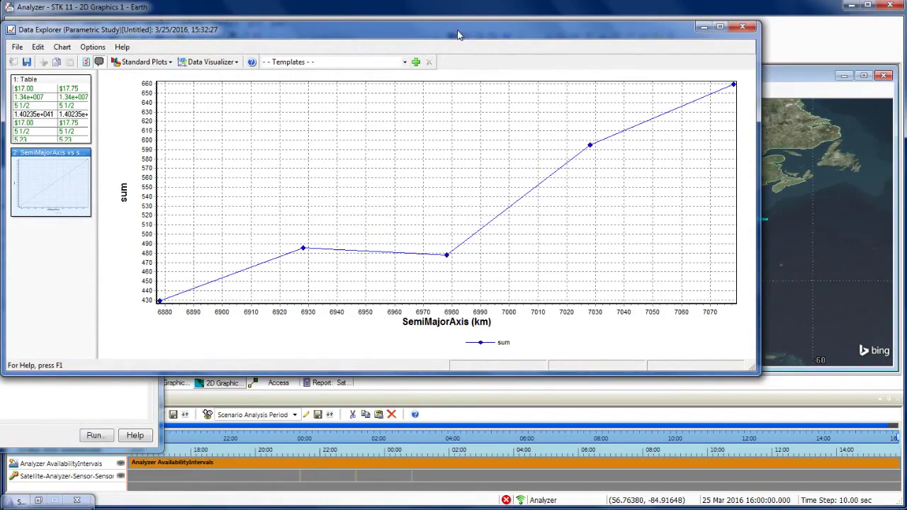
Arrange the results plot beside the Parametric Study window and inspect the Design 4 point on the curve.
{"action": "left_click_drag", "start_coordinate": [459, 36], "coordinate": [488, 119]}
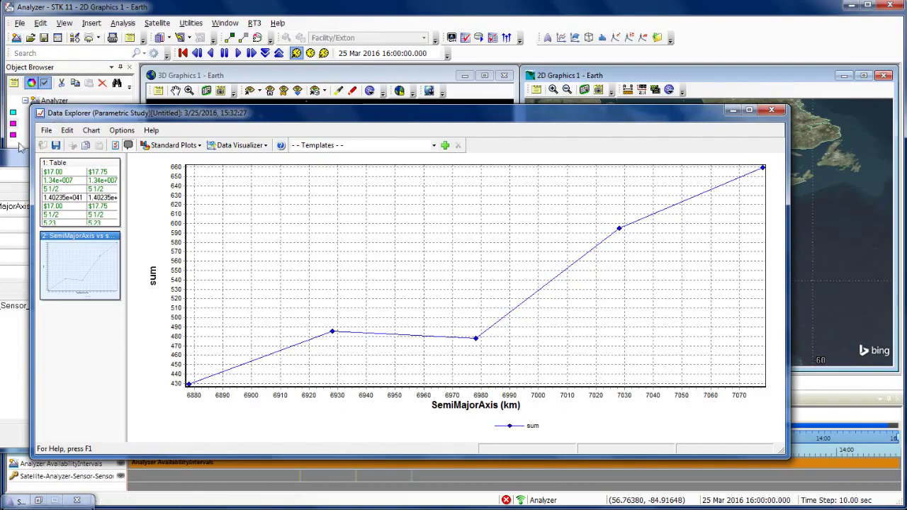
{"action": "left_click", "coordinate": [13, 157]}
{"action": "left_click_drag", "start_coordinate": [784, 42], "coordinate": [847, 19]}
{"action": "left_click_drag", "start_coordinate": [303, 124], "coordinate": [290, 145]}
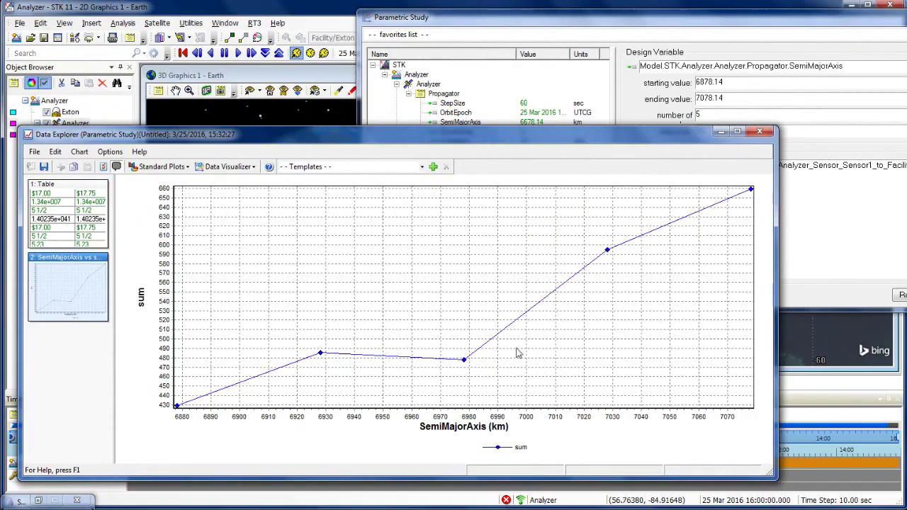
{"action": "mouse_move", "coordinate": [607, 253]}
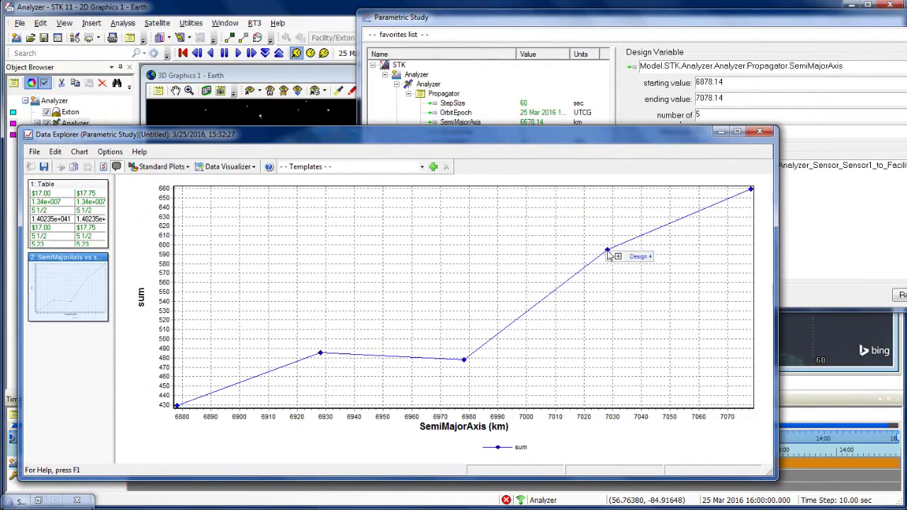
{"action": "left_click", "coordinate": [618, 257]}
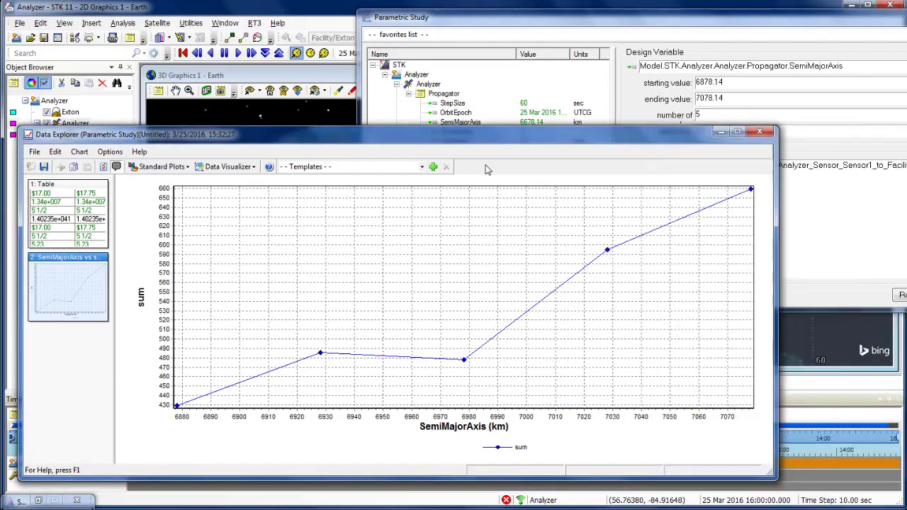
Minimize the results plot and Parametric Study windows and restore the STKAnalyzer window.
{"action": "left_click", "coordinate": [721, 133]}
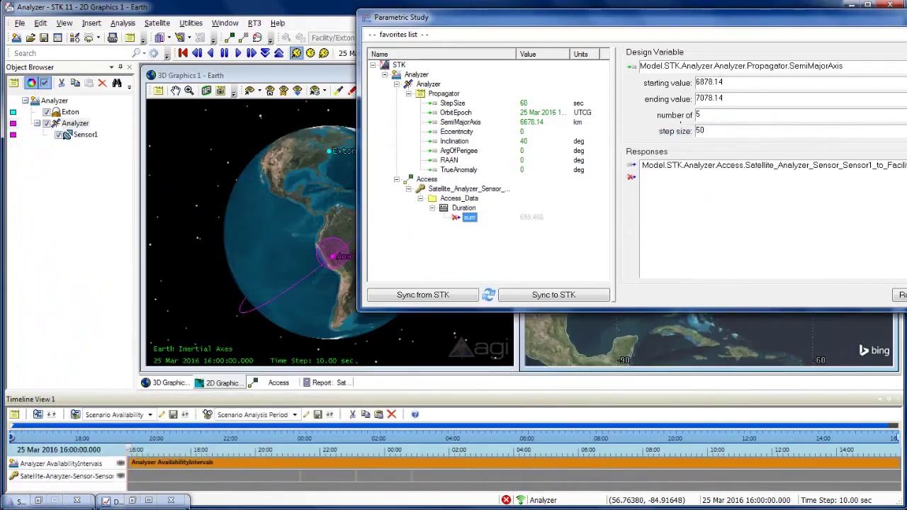
{"action": "left_click", "coordinate": [906, 15]}
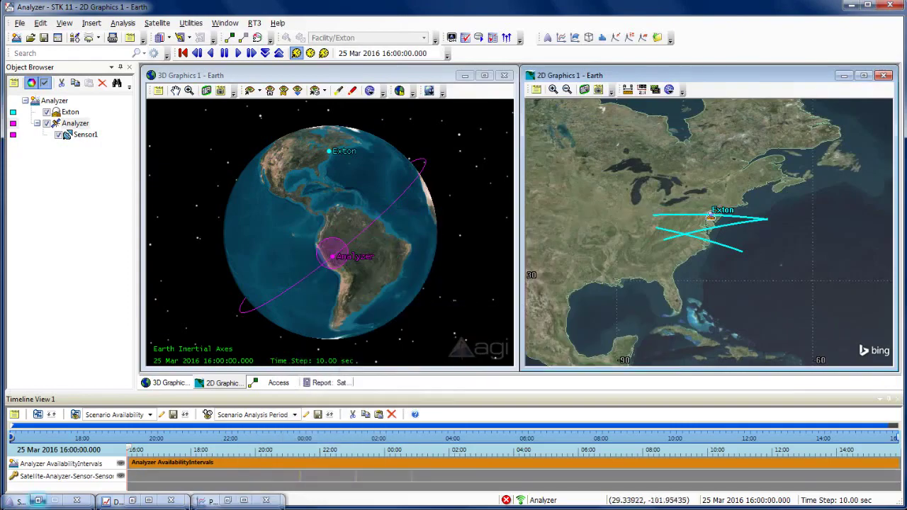
{"action": "left_click", "coordinate": [38, 502]}
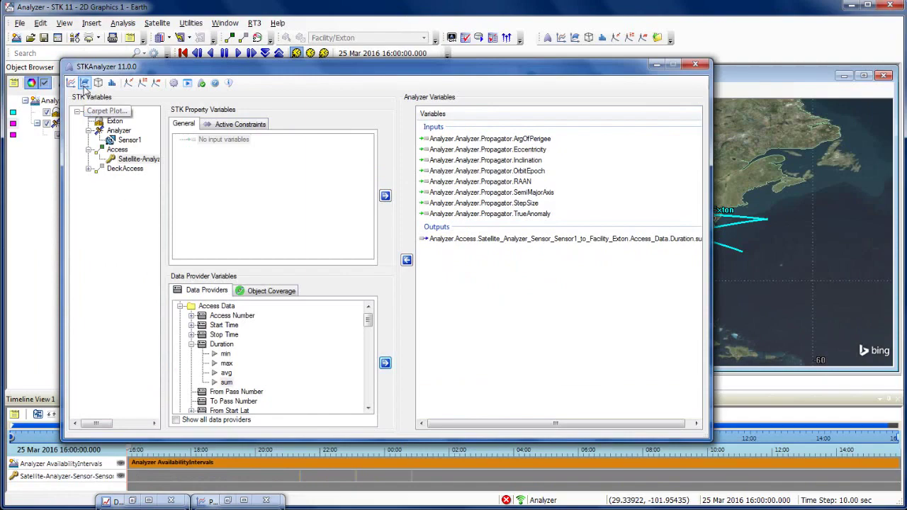
Open the Carpet Plot Tool and assign SemiMajorAxis and Inclination as its two design variables.
{"action": "left_click", "coordinate": [84, 83]}
{"action": "left_click_drag", "start_coordinate": [276, 58], "coordinate": [388, 154]}
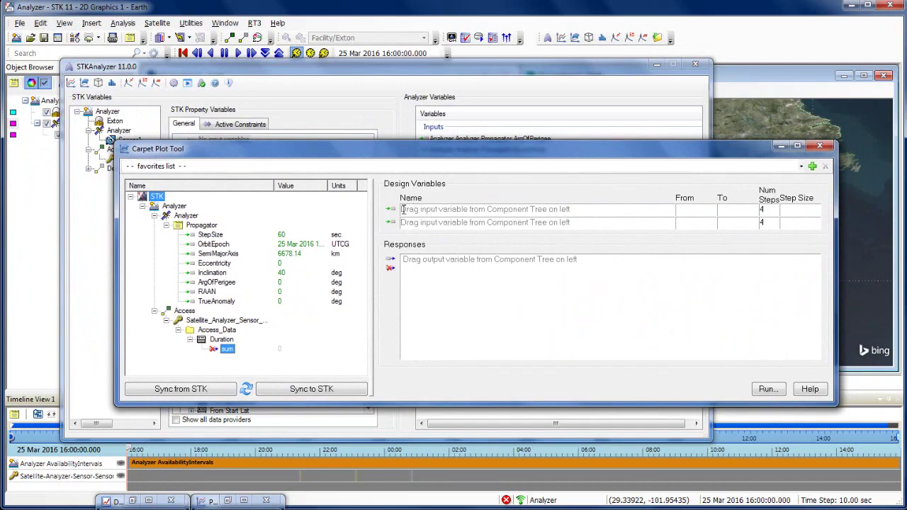
{"action": "left_click", "coordinate": [217, 254]}
{"action": "left_click_drag", "start_coordinate": [217, 258], "coordinate": [533, 211]}
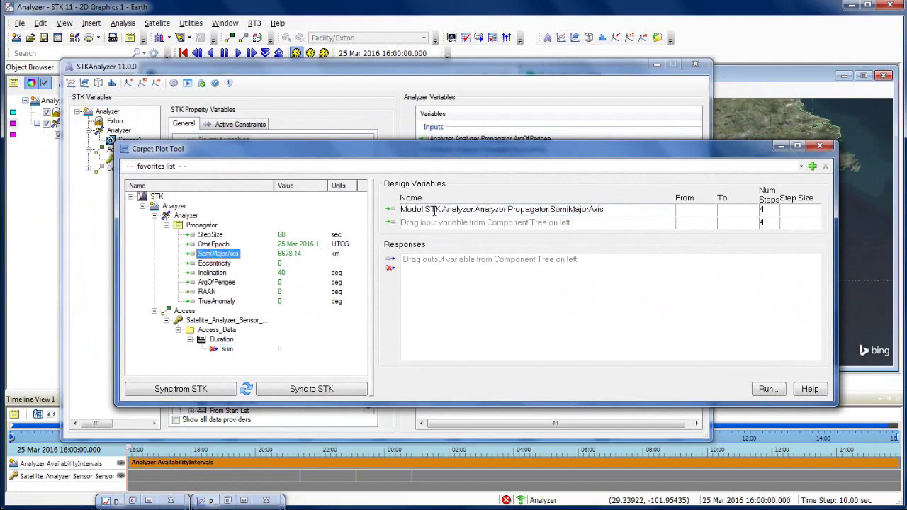
{"action": "left_click", "coordinate": [219, 278]}
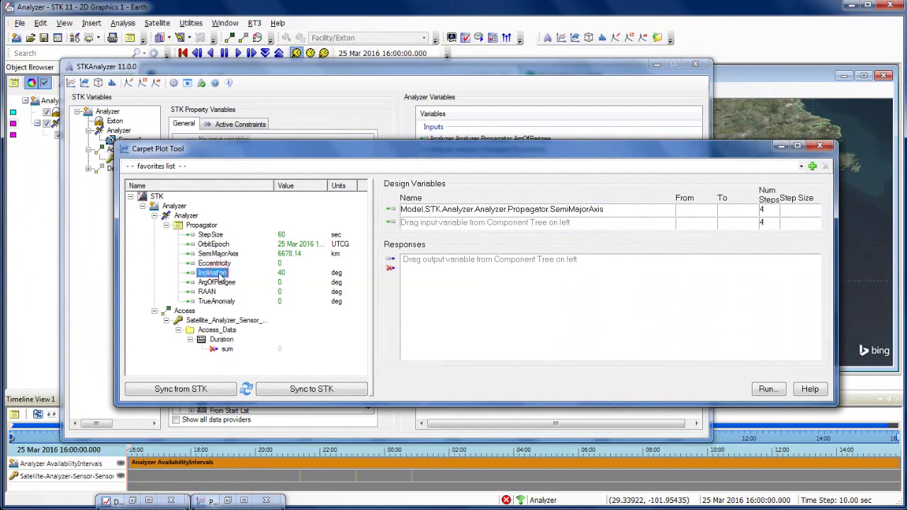
{"action": "left_click_drag", "start_coordinate": [219, 278], "coordinate": [474, 221]}
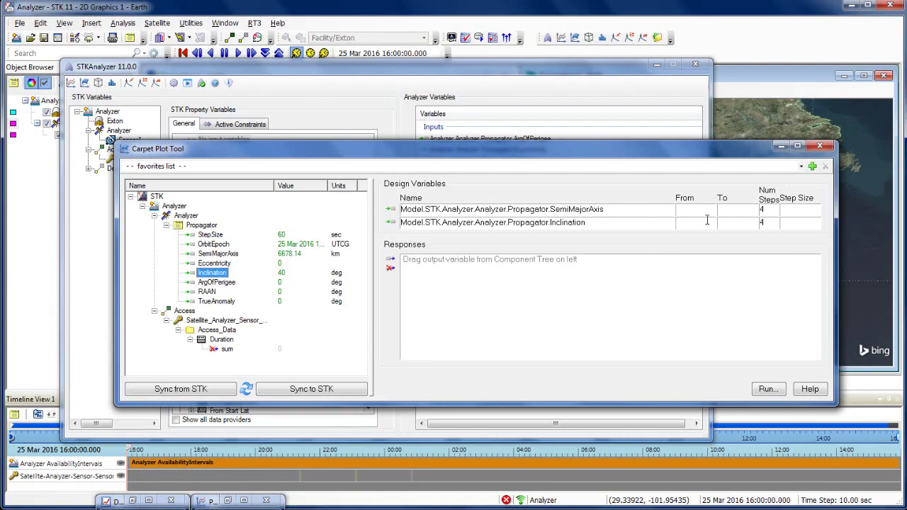
Set the SemiMajorAxis design variable to run from 6878.14 to 7078.14 km in 5 steps.
{"action": "left_click", "coordinate": [696, 211]}
{"action": "type", "text": "7078.1"}
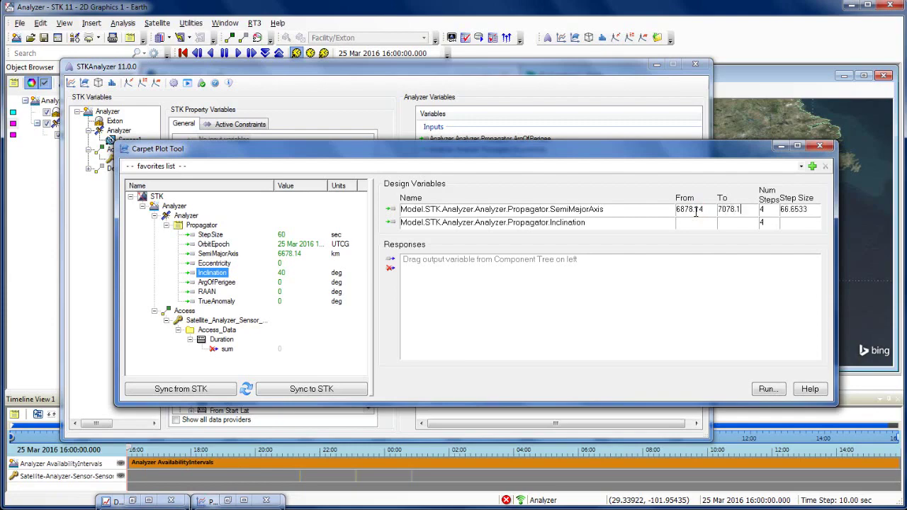
{"action": "type", "text": "4"}
{"action": "double_click", "coordinate": [773, 209]}
{"action": "type", "text": "5"}
Set the Inclination design variable's range from 30 to 60 degrees and add the access Duration sum as the response.
{"action": "left_click", "coordinate": [697, 224]}
{"action": "type", "text": "60"}
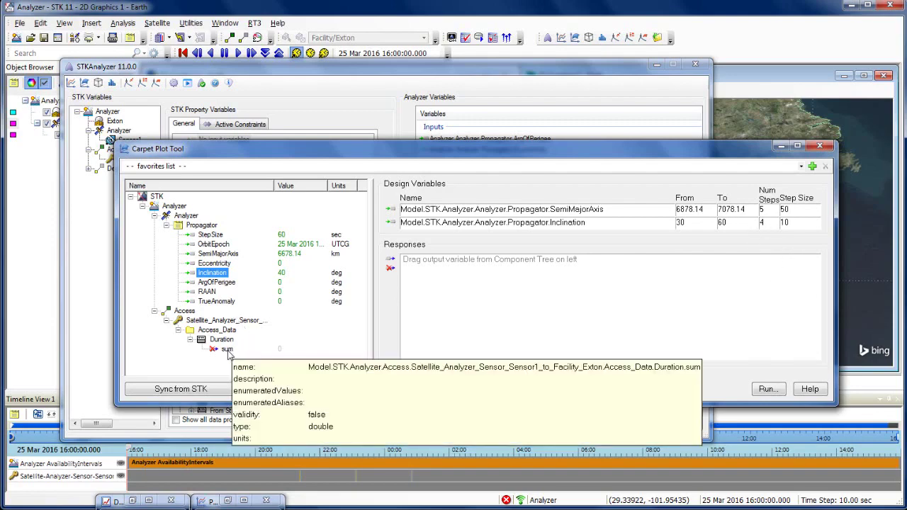
{"action": "left_click_drag", "start_coordinate": [227, 349], "coordinate": [443, 301]}
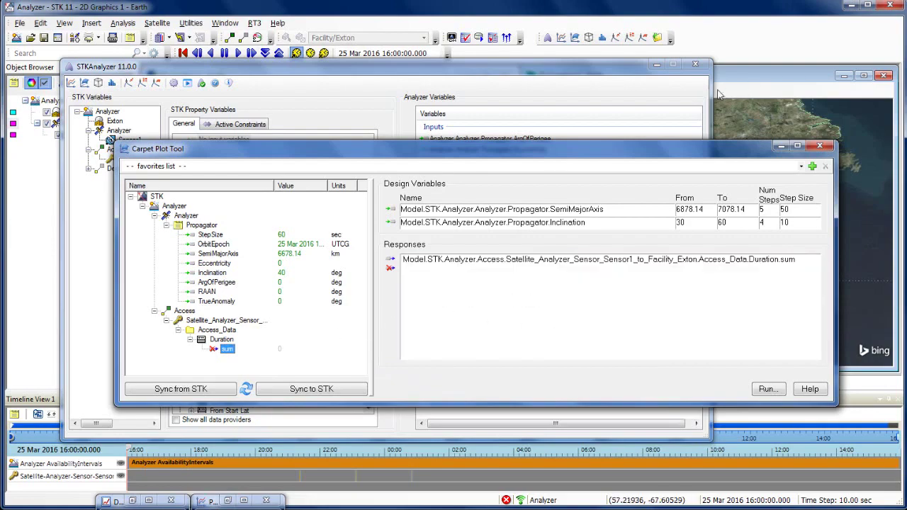
Clear the STKAnalyzer and Carpet Plot Tool windows off the graphics views, run the study and move its results window aside.
{"action": "left_click", "coordinate": [658, 65]}
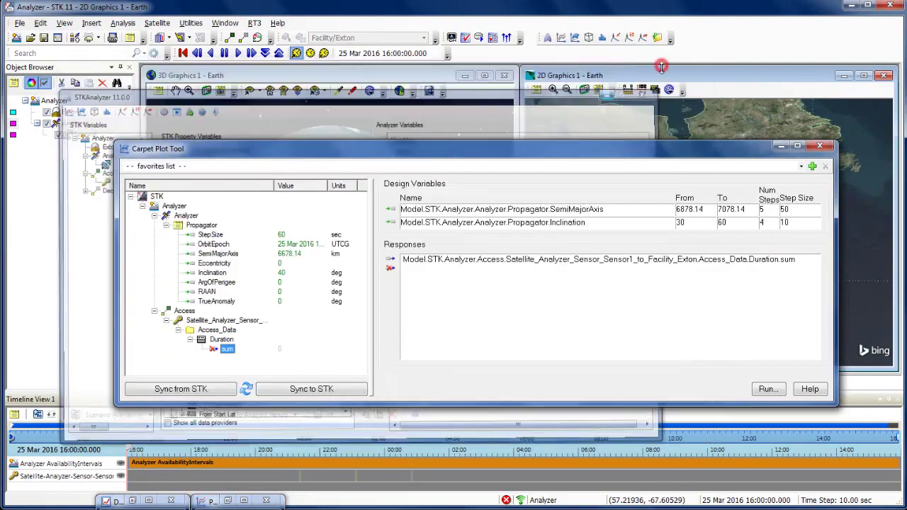
{"action": "left_click_drag", "start_coordinate": [687, 150], "coordinate": [43, 222]}
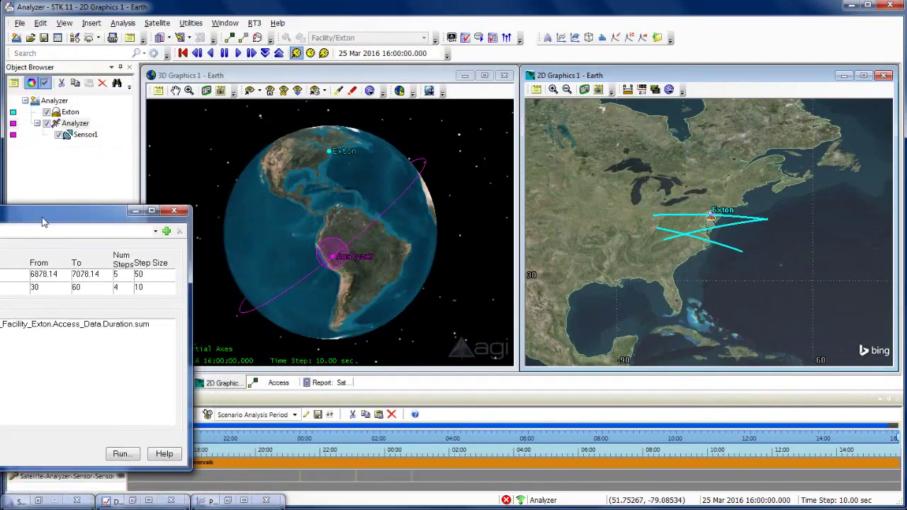
{"action": "left_click", "coordinate": [121, 454]}
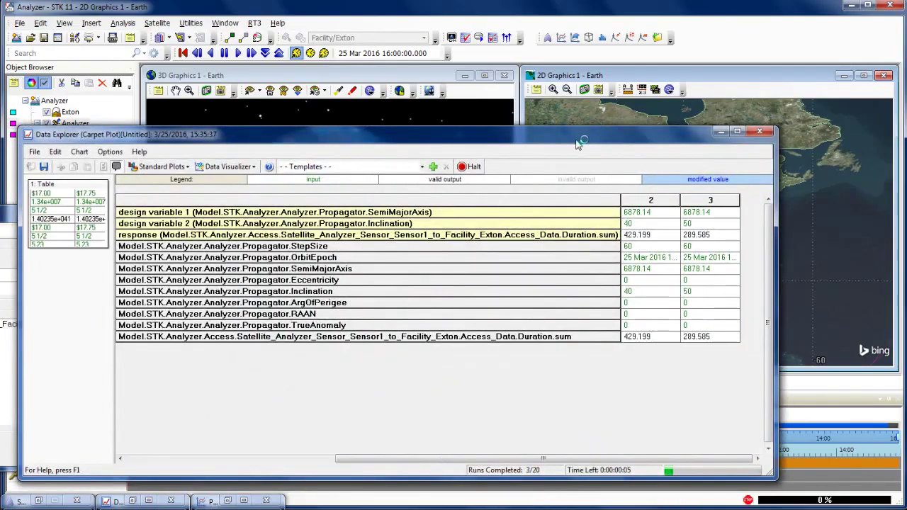
{"action": "left_click_drag", "start_coordinate": [581, 135], "coordinate": [48, 43]}
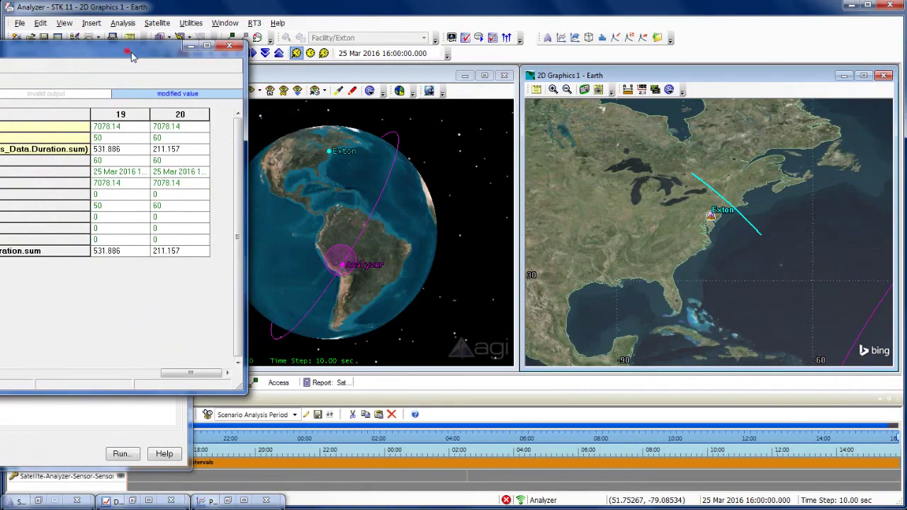
Bring the carpet plot results window back into view, widen it and examine the table's last runs.
{"action": "left_click_drag", "start_coordinate": [129, 48], "coordinate": [705, 81]}
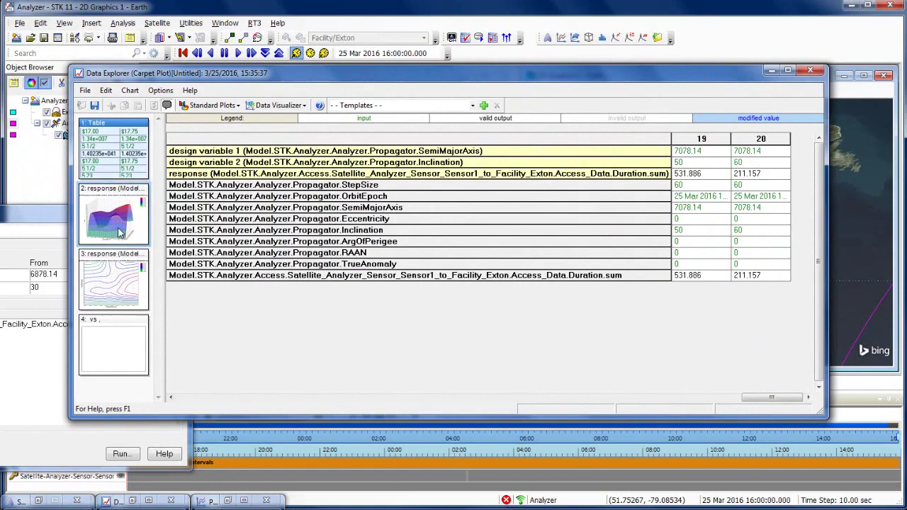
{"action": "left_click", "coordinate": [780, 398]}
{"action": "left_click_drag", "start_coordinate": [779, 399], "coordinate": [715, 398]}
{"action": "left_click_drag", "start_coordinate": [828, 318], "coordinate": [900, 319]}
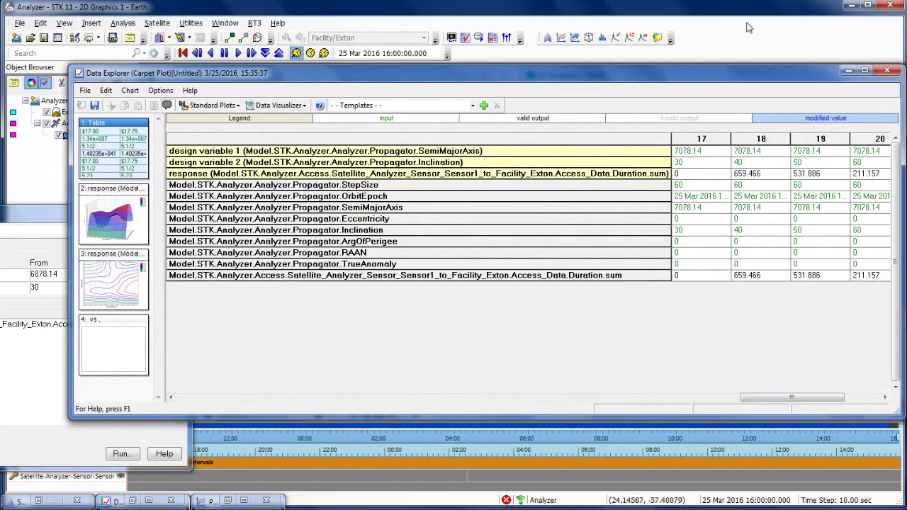
{"action": "left_click_drag", "start_coordinate": [740, 65], "coordinate": [640, 63]}
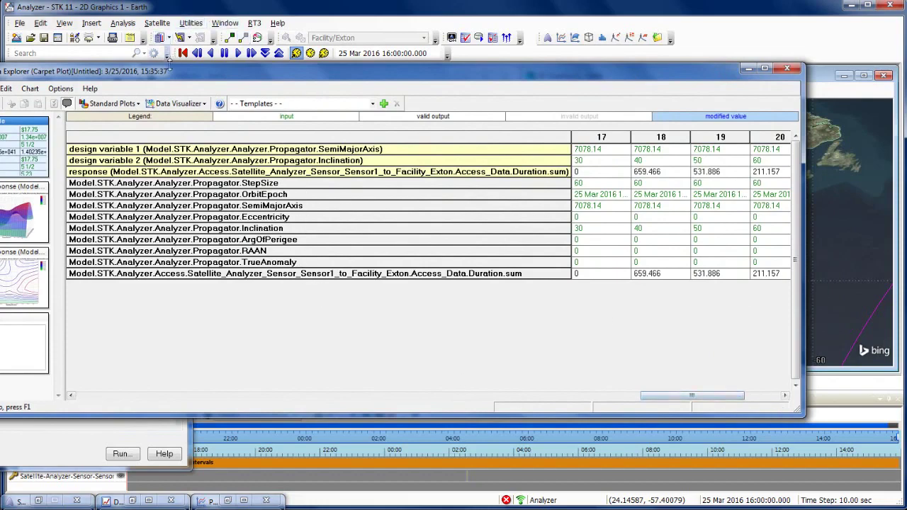
{"action": "left_click_drag", "start_coordinate": [169, 71], "coordinate": [220, 78]}
Show the 3D response surface plot and enlarge the results window so the whole surface and its axes fit.
{"action": "left_click", "coordinate": [85, 225]}
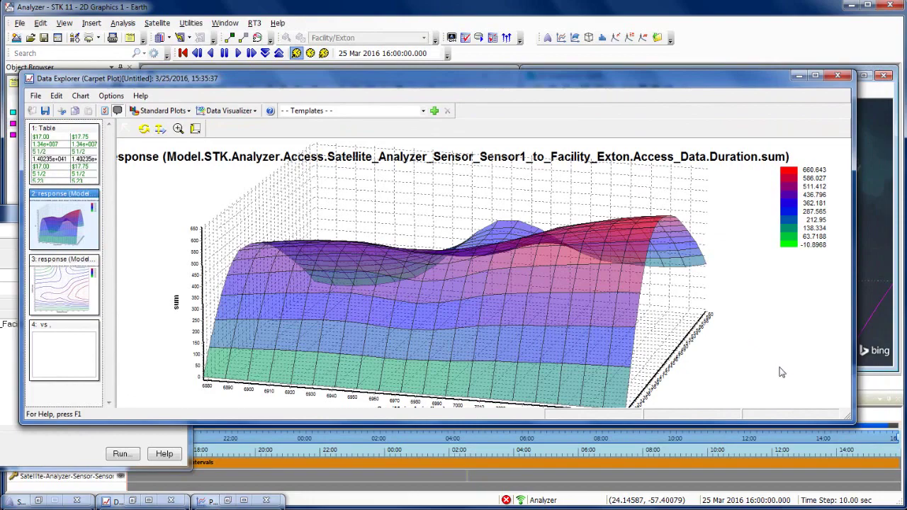
{"action": "double_click", "coordinate": [762, 423]}
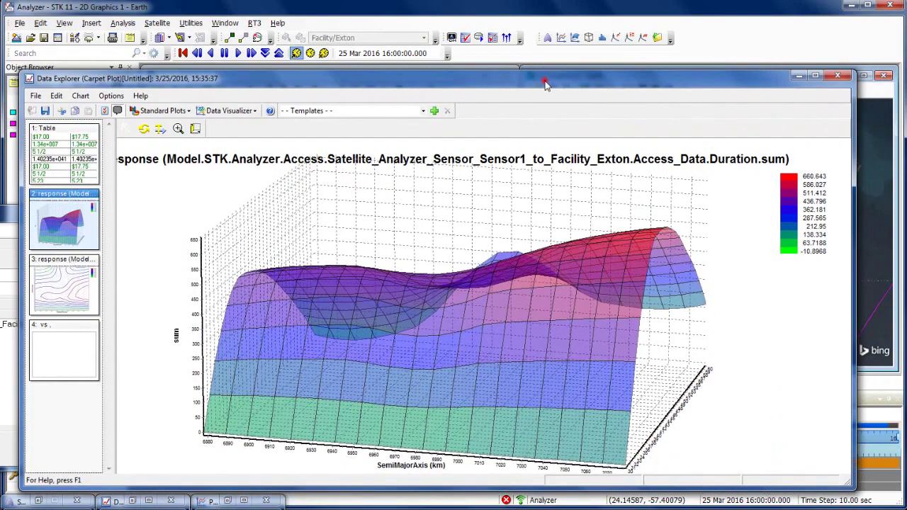
{"action": "left_click_drag", "start_coordinate": [546, 84], "coordinate": [538, 43]}
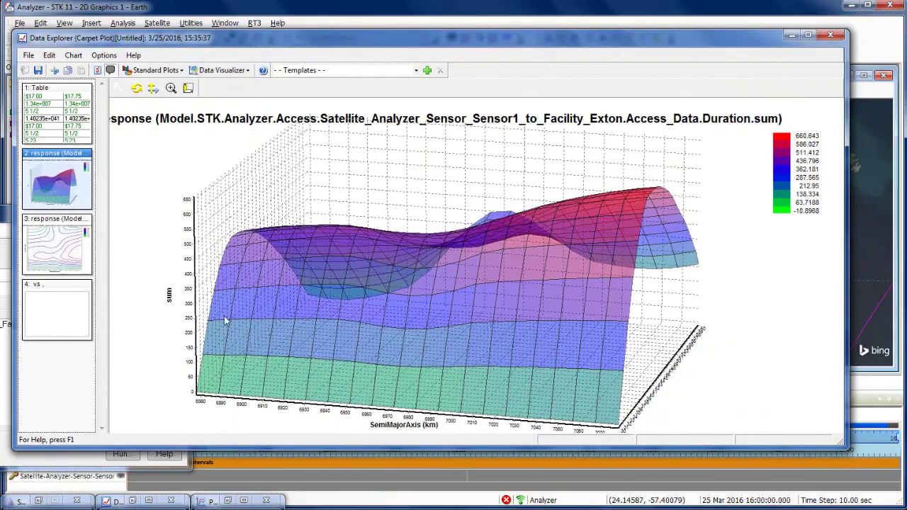
{"action": "left_click", "coordinate": [704, 381]}
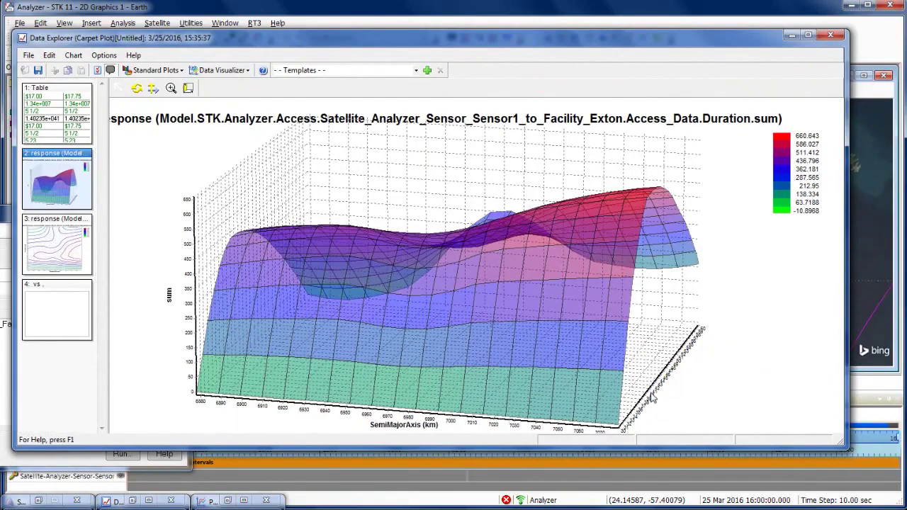
Rotate the response surface to view it from several angles, and look through the Standard Plots and Data Visualizer chart types.
{"action": "left_click", "coordinate": [136, 88]}
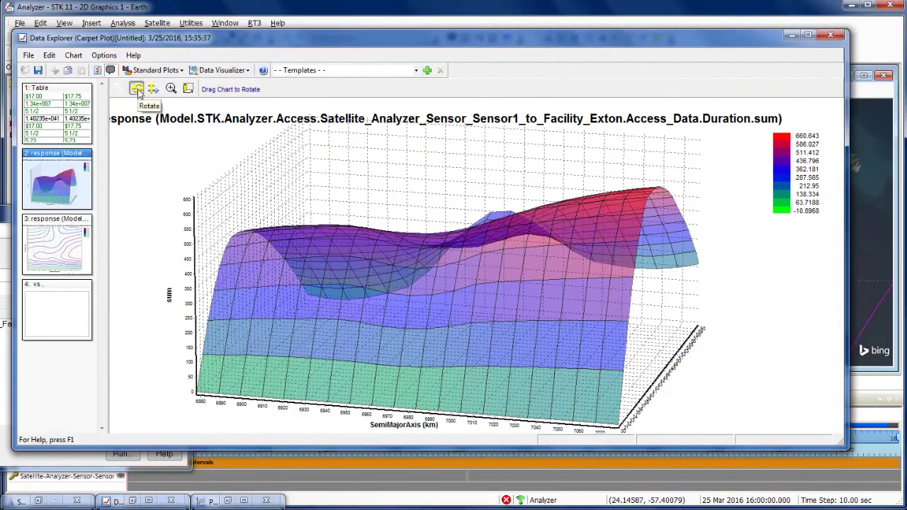
{"action": "left_click_drag", "start_coordinate": [595, 282], "coordinate": [753, 328]}
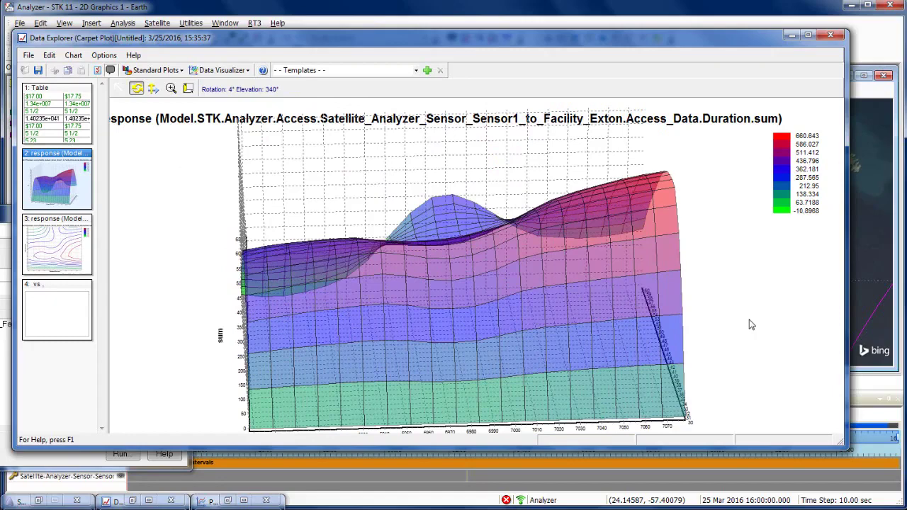
{"action": "left_click", "coordinate": [247, 71]}
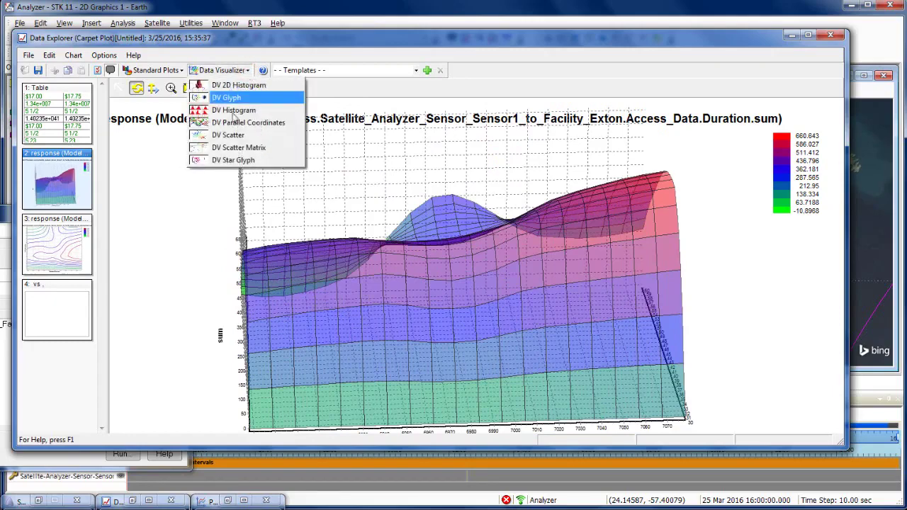
{"action": "left_click", "coordinate": [182, 71]}
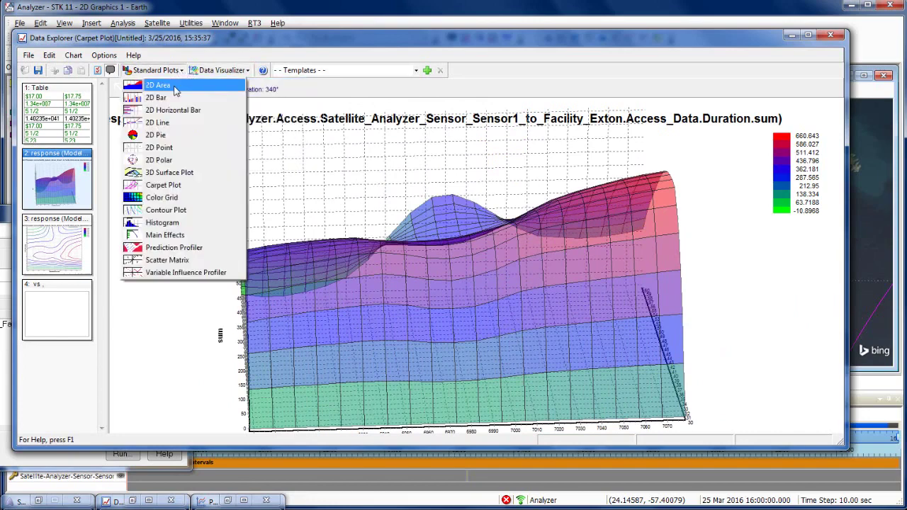
{"action": "left_click", "coordinate": [232, 99]}
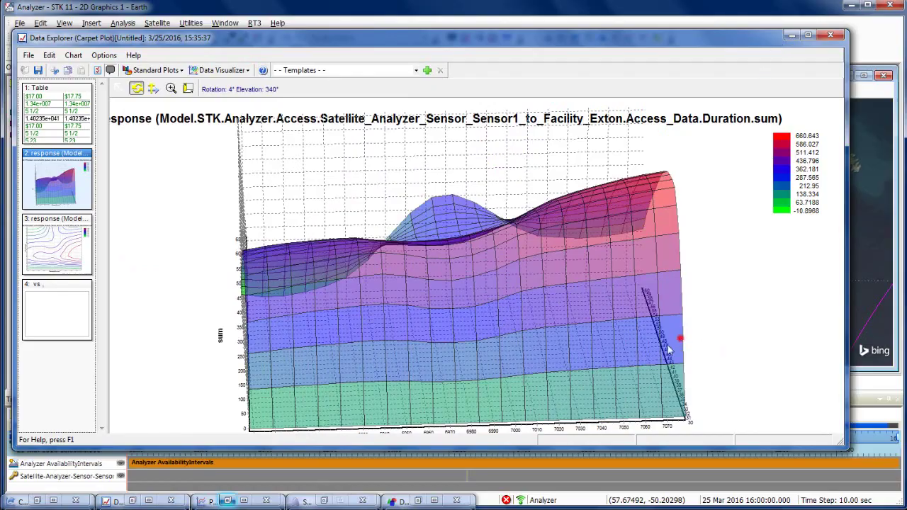
{"action": "left_click_drag", "start_coordinate": [670, 350], "coordinate": [55, 358]}
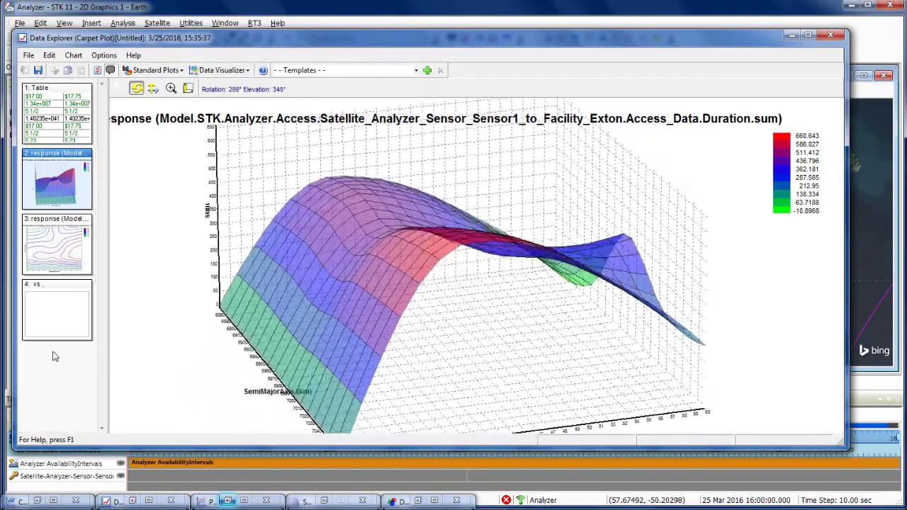
Select run 18 in the results table, open it in the Design Viewer and reload its values to the model.
{"action": "left_click", "coordinate": [68, 127]}
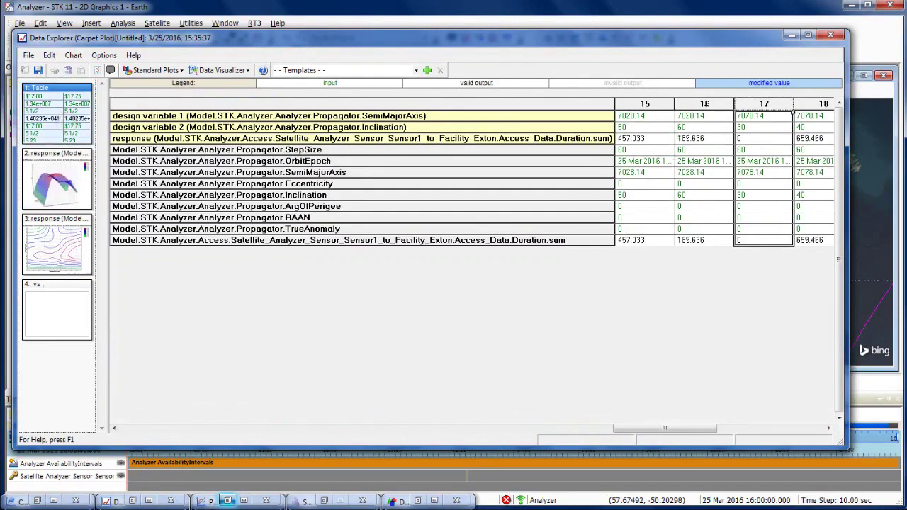
{"action": "left_click_drag", "start_coordinate": [683, 428], "coordinate": [717, 428]}
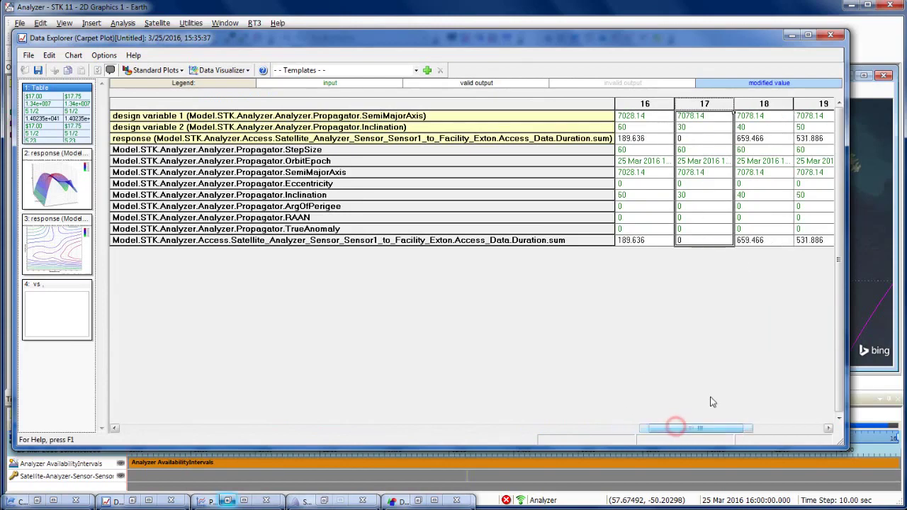
{"action": "left_click", "coordinate": [758, 104]}
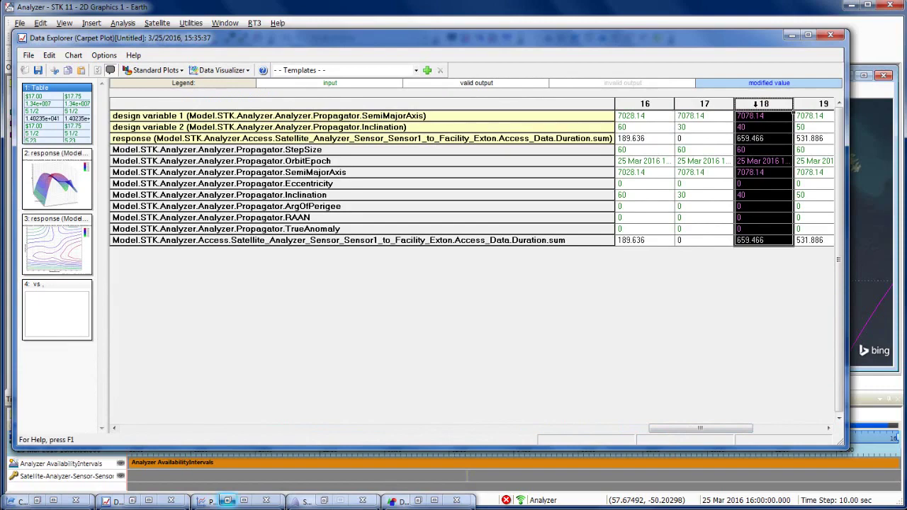
{"action": "right_click", "coordinate": [758, 104]}
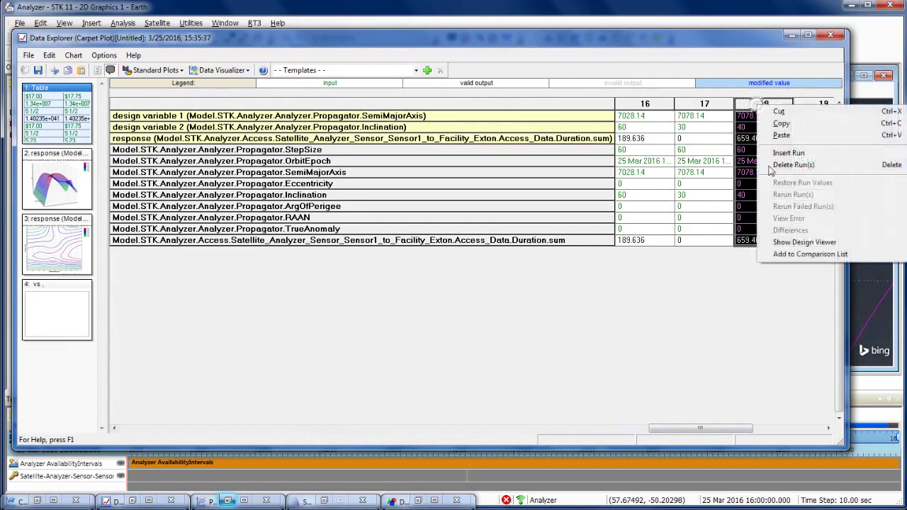
{"action": "left_click", "coordinate": [775, 243]}
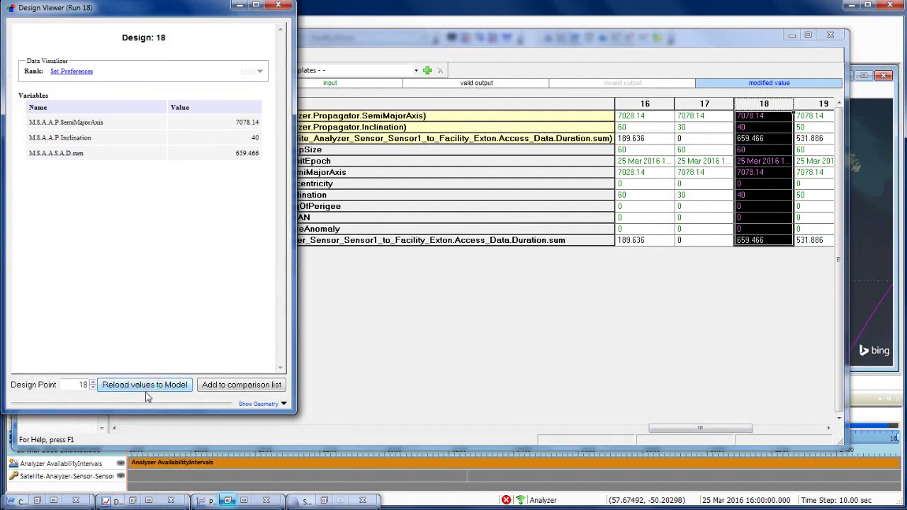
Bring the Carpet Plot Tool back into full view and sync the reloaded design values to STK.
{"action": "left_click", "coordinate": [39, 502]}
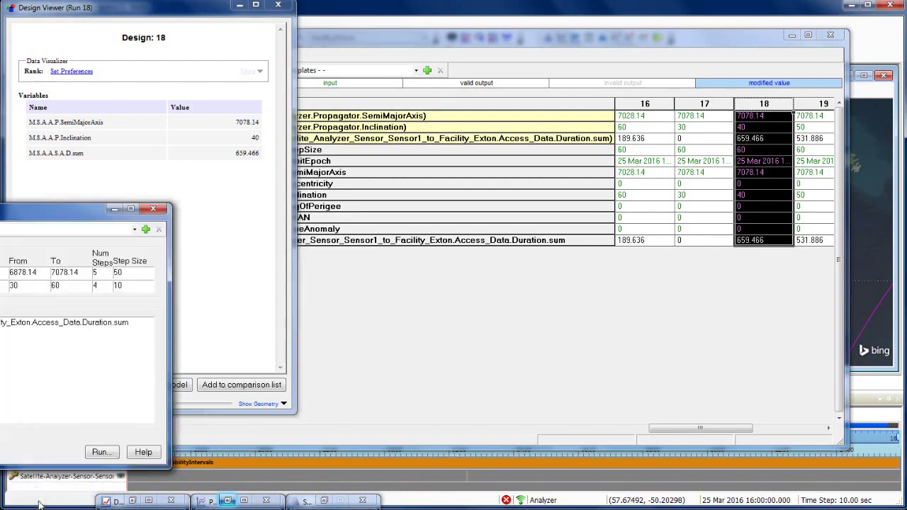
{"action": "left_click", "coordinate": [60, 216]}
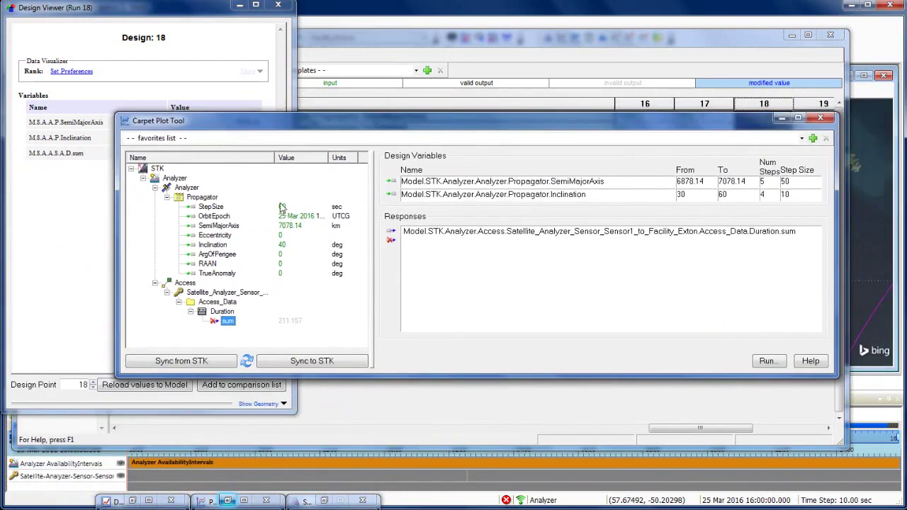
{"action": "left_click", "coordinate": [287, 368]}
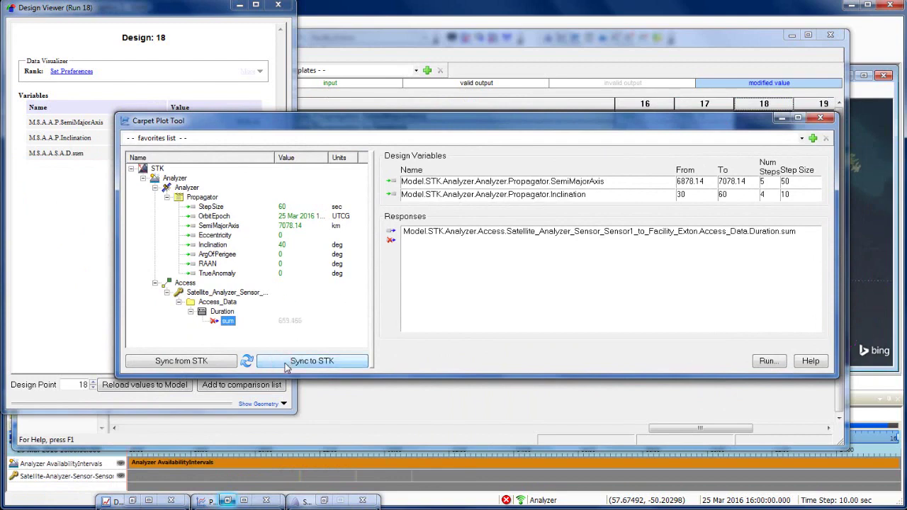
Clear the Analyzer windows off the graphics views, restore the Sensor1-to-Exton access report and refresh it.
{"action": "left_click", "coordinate": [797, 12]}
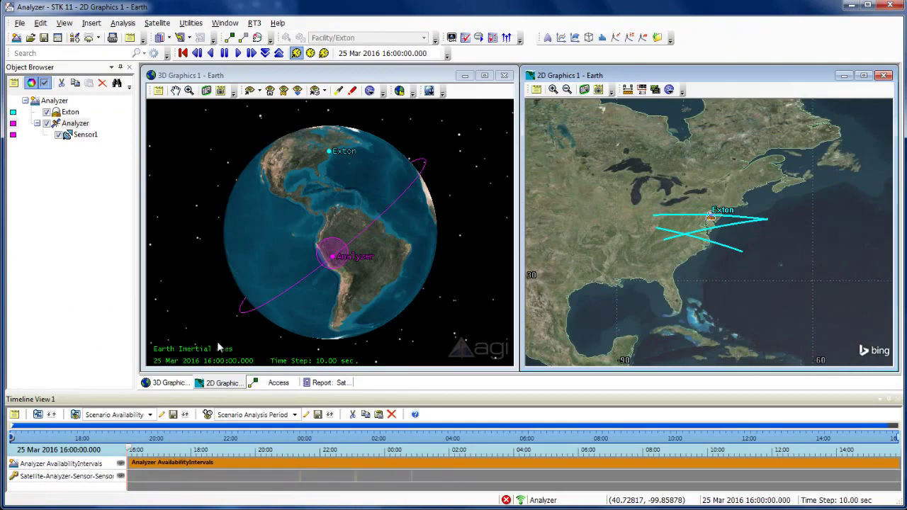
{"action": "left_click", "coordinate": [321, 383]}
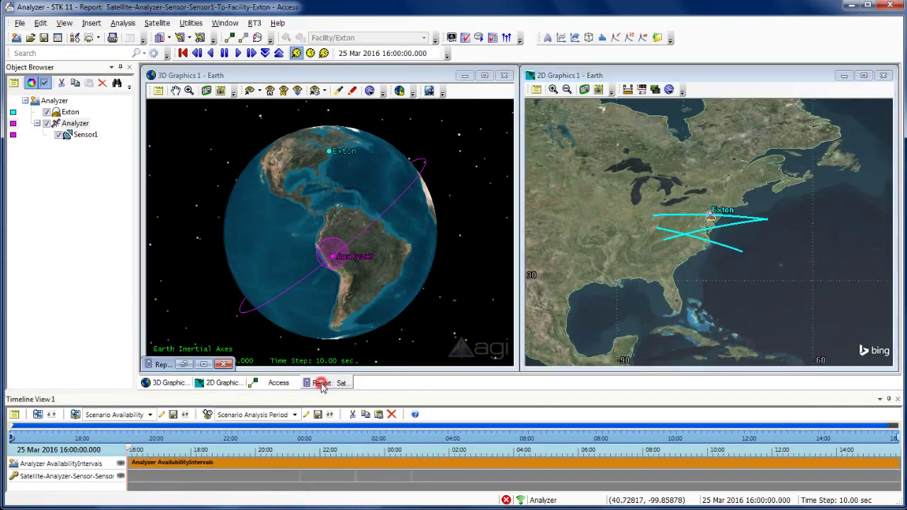
{"action": "left_click", "coordinate": [183, 364]}
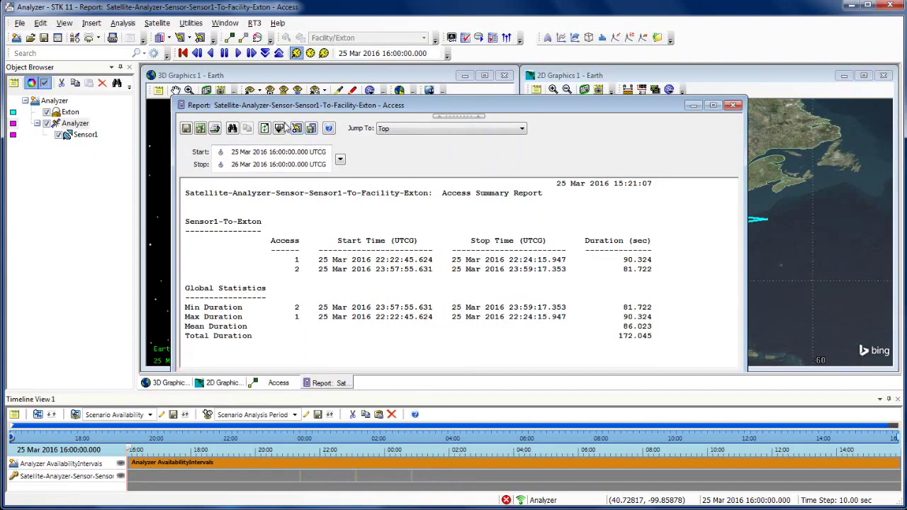
{"action": "left_click", "coordinate": [264, 128]}
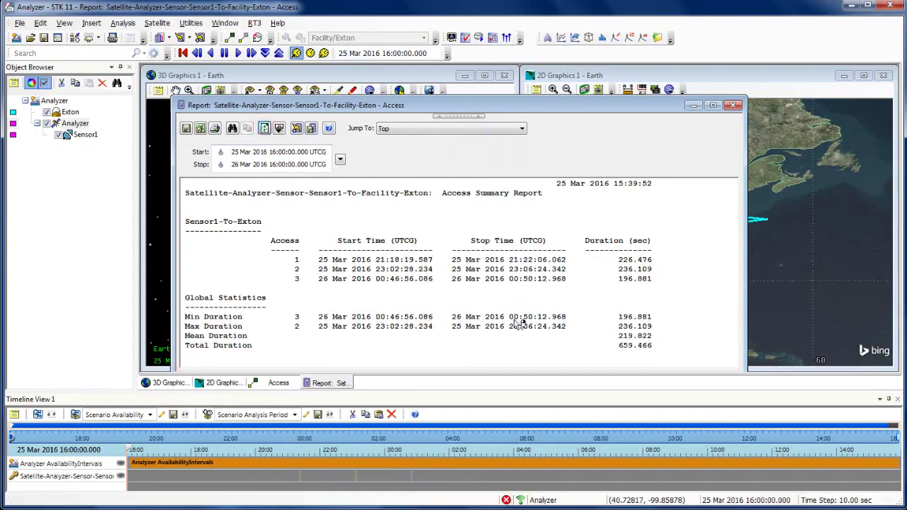